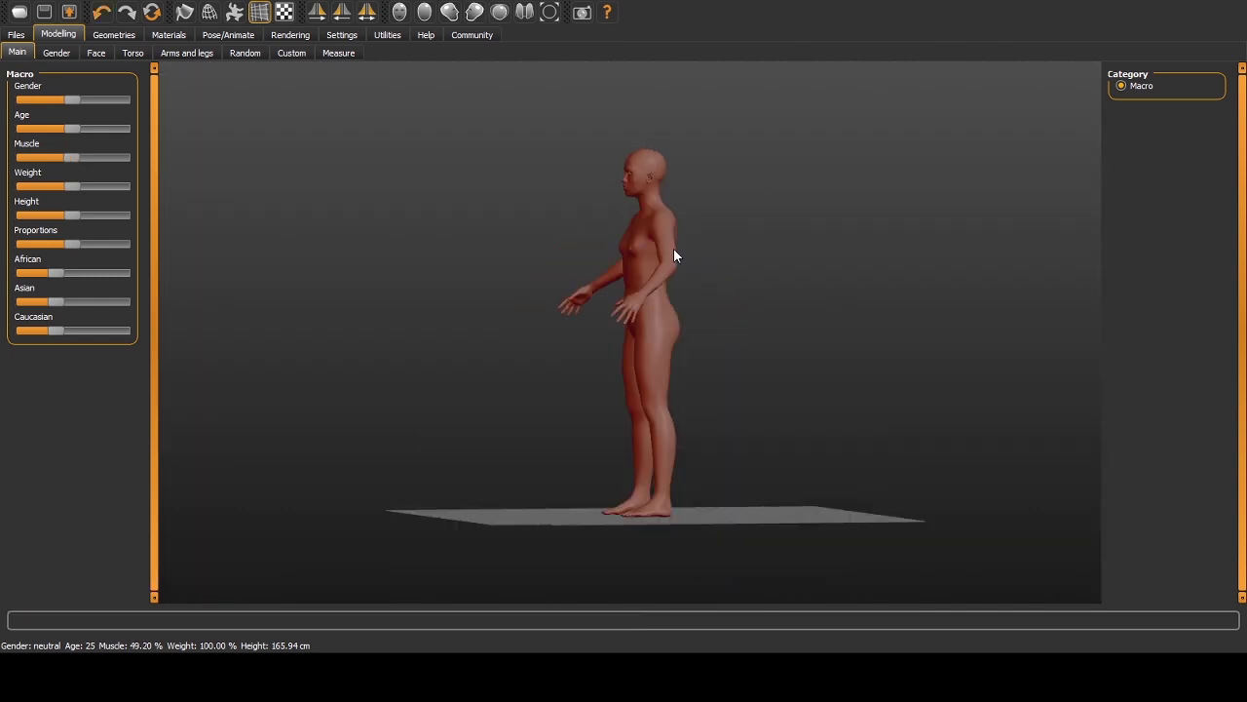
- Turn the figure to face front and look through the Skeleton, Main, Face and Torso controls
{"action": "left_click_drag", "start_coordinate": [674, 250], "coordinate": [716, 264]}
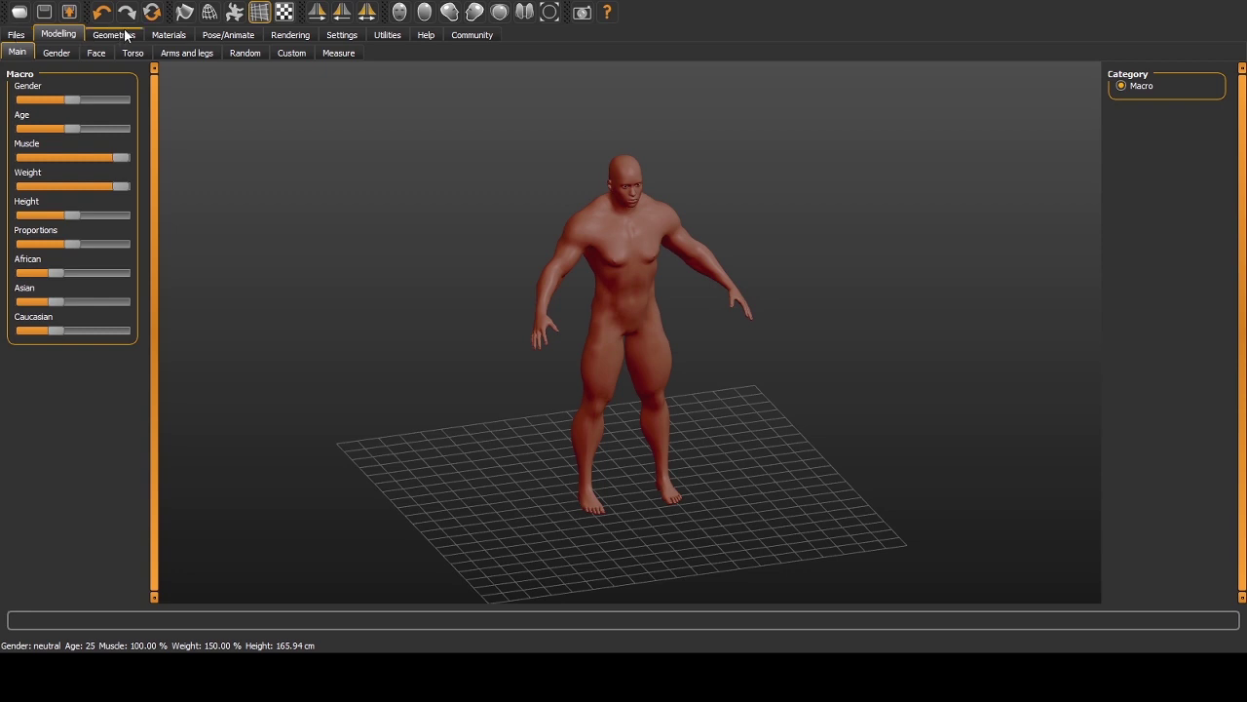
{"action": "left_click", "coordinate": [224, 35]}
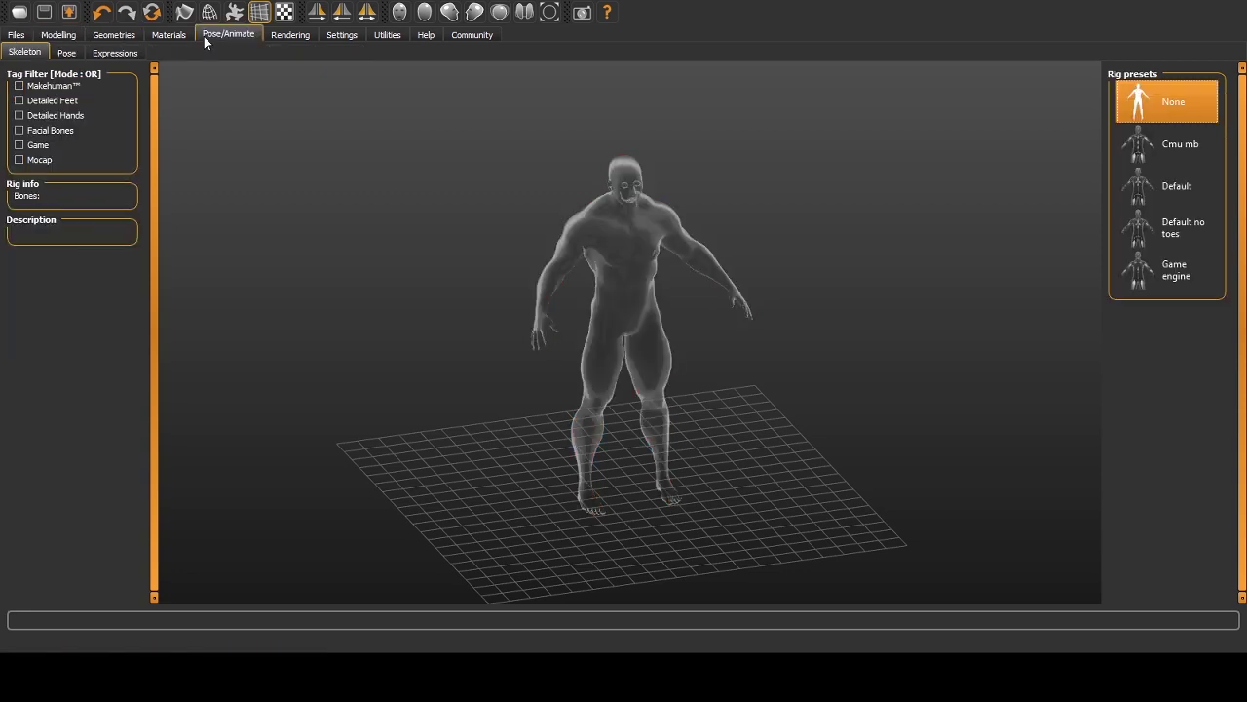
{"action": "left_click", "coordinate": [54, 37]}
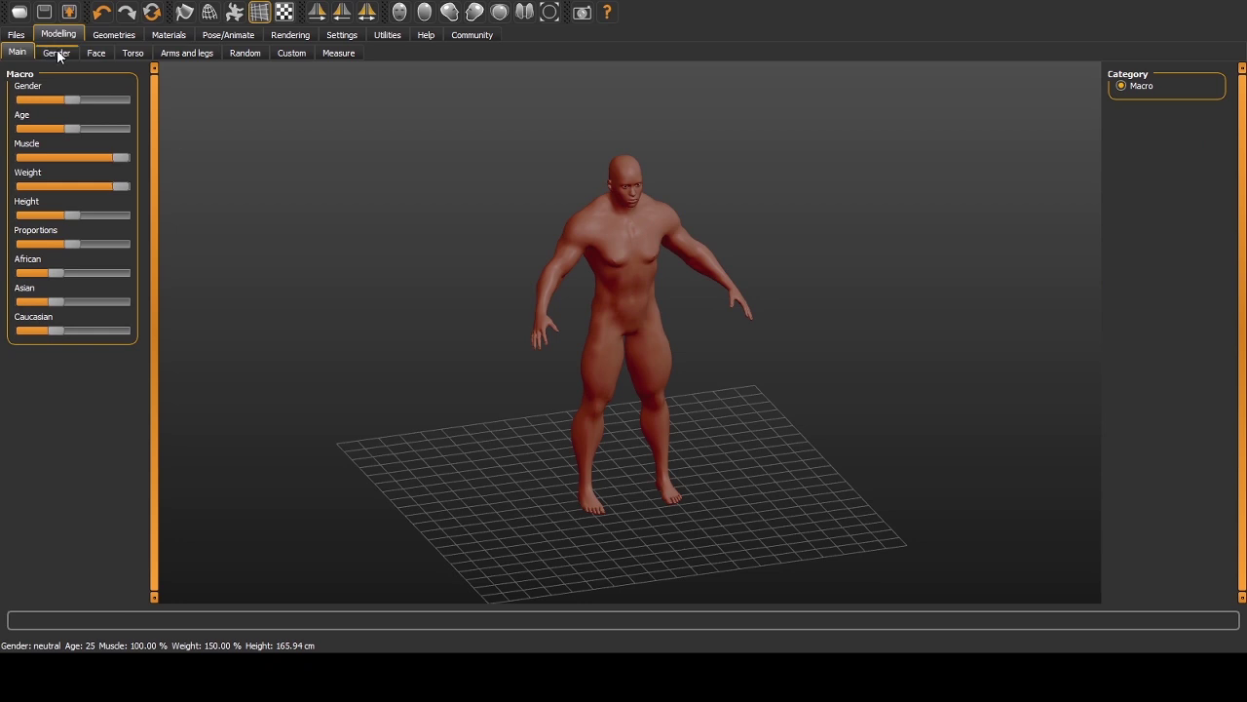
{"action": "left_click", "coordinate": [96, 53]}
{"action": "left_click", "coordinate": [133, 53]}
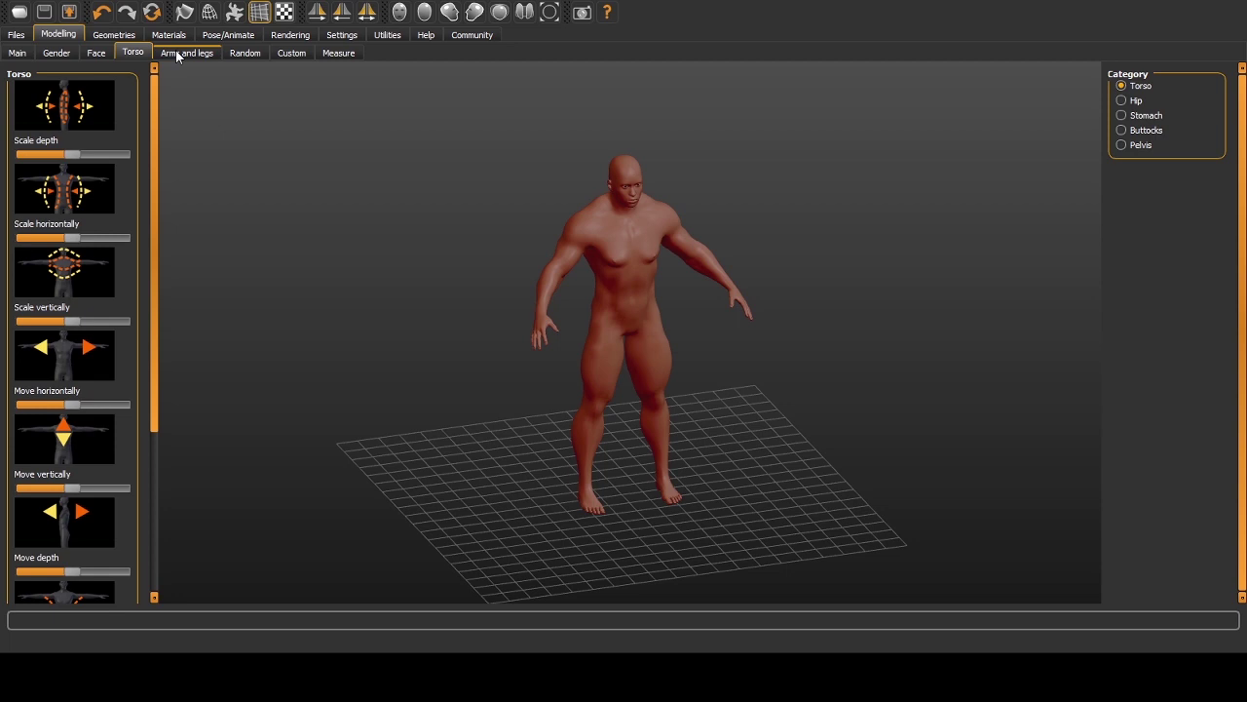
- Shrink the left foot to its minimum scale and set its depth offset to maximum
{"action": "left_click", "coordinate": [176, 50]}
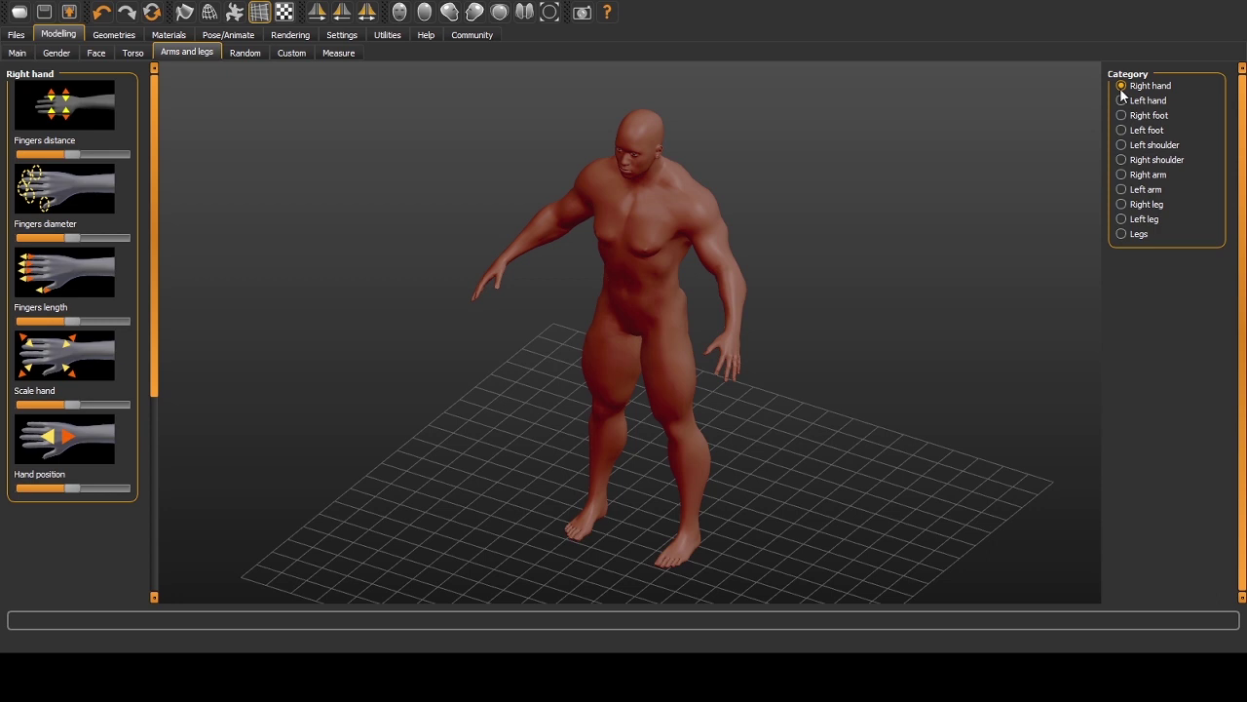
{"action": "left_click", "coordinate": [1121, 115]}
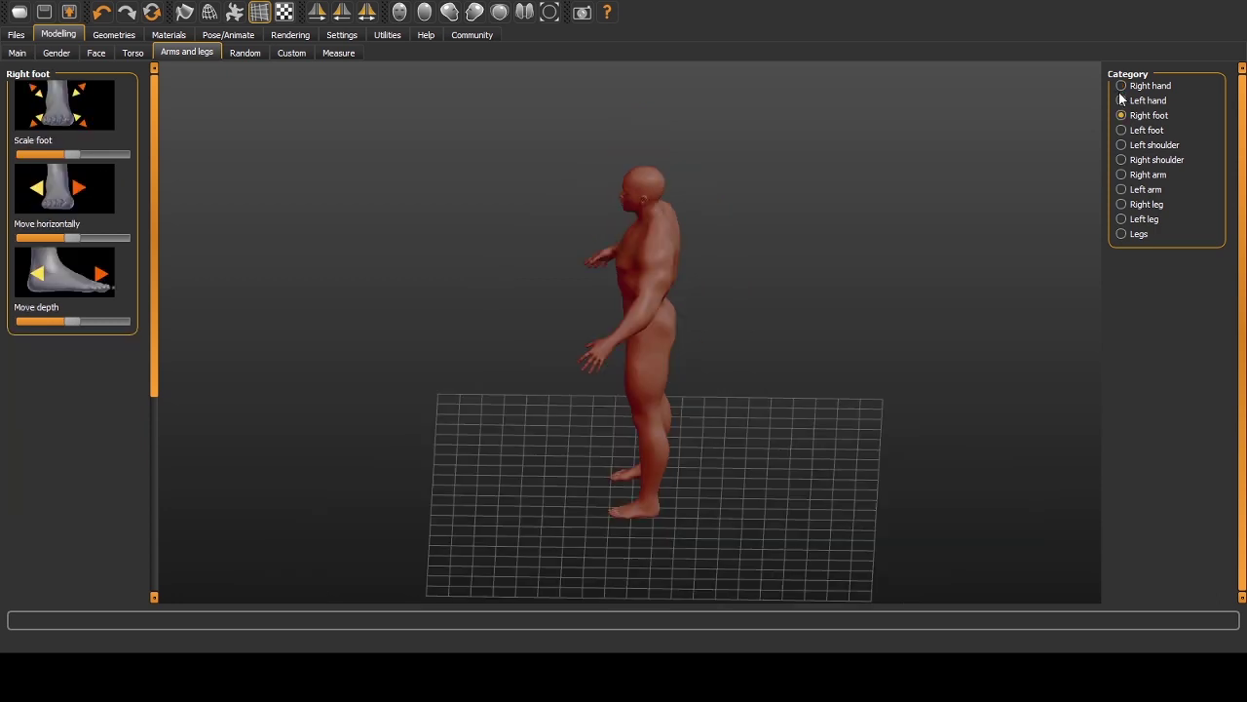
{"action": "left_click", "coordinate": [1122, 102]}
{"action": "left_click", "coordinate": [1122, 115]}
{"action": "left_click", "coordinate": [1121, 130]}
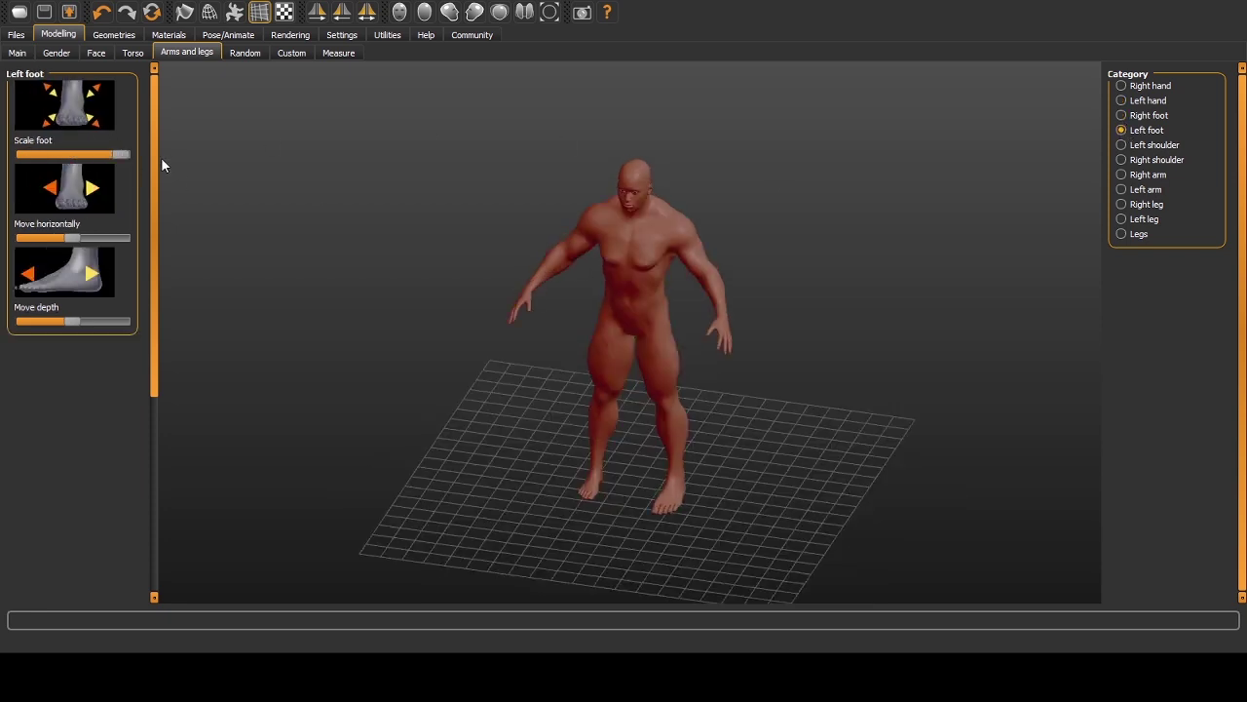
{"action": "left_click_drag", "start_coordinate": [76, 155], "coordinate": [6, 162]}
{"action": "left_click", "coordinate": [119, 322]}
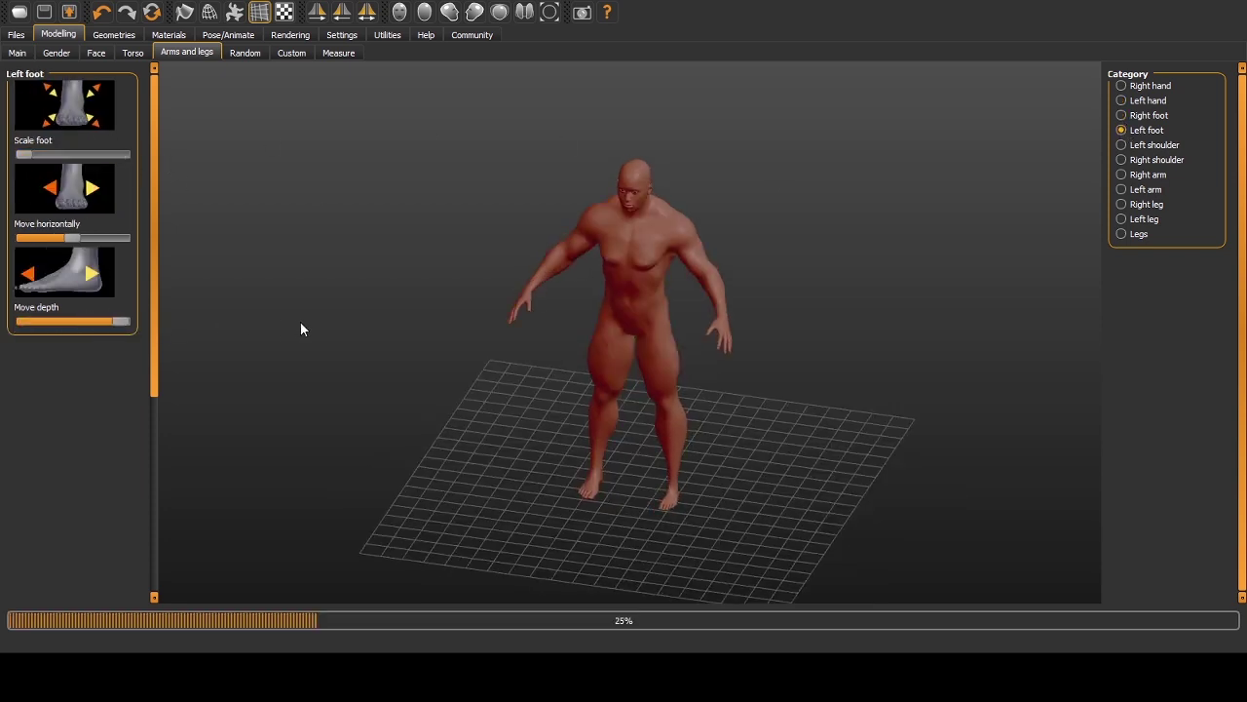
{"action": "mouse_move", "coordinate": [558, 290]}
{"action": "left_mouse_down"}
{"action": "mouse_move", "coordinate": [752, 275]}
{"action": "mouse_move", "coordinate": [679, 273]}
{"action": "mouse_move", "coordinate": [720, 260]}
{"action": "left_mouse_up"}
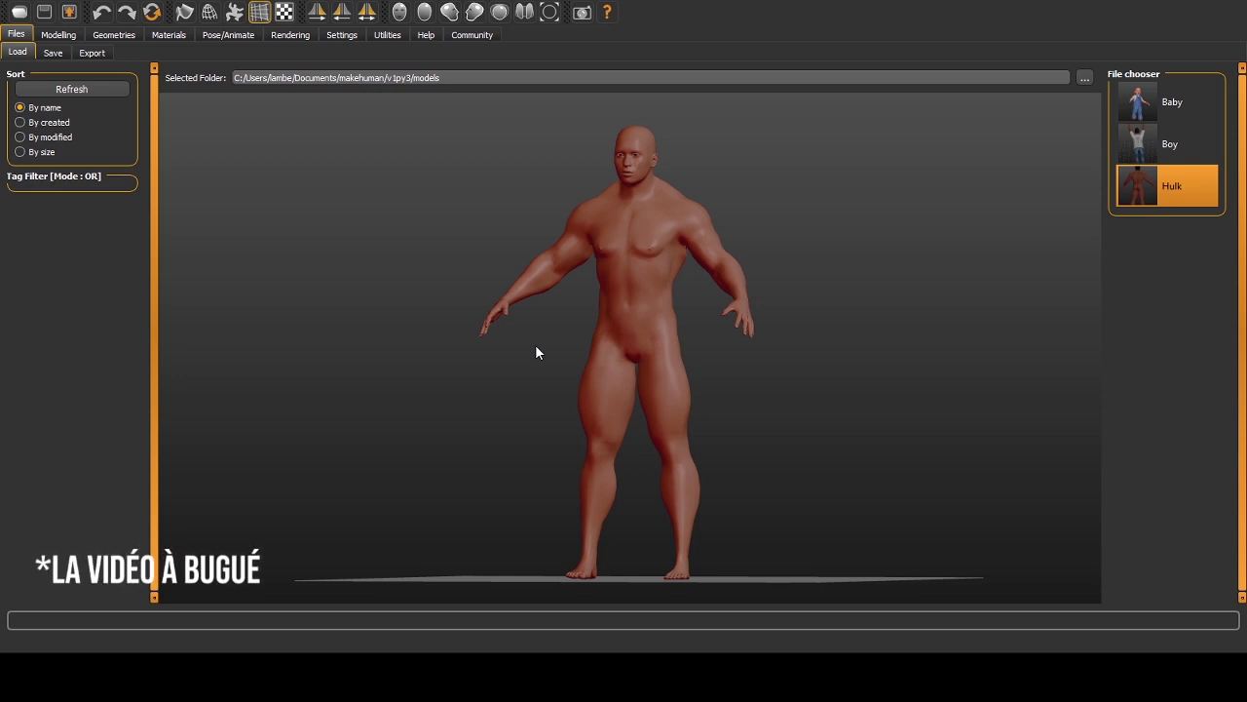
- Show the Materials tab with the Hulk character's skin options
{"action": "left_click", "coordinate": [170, 35]}
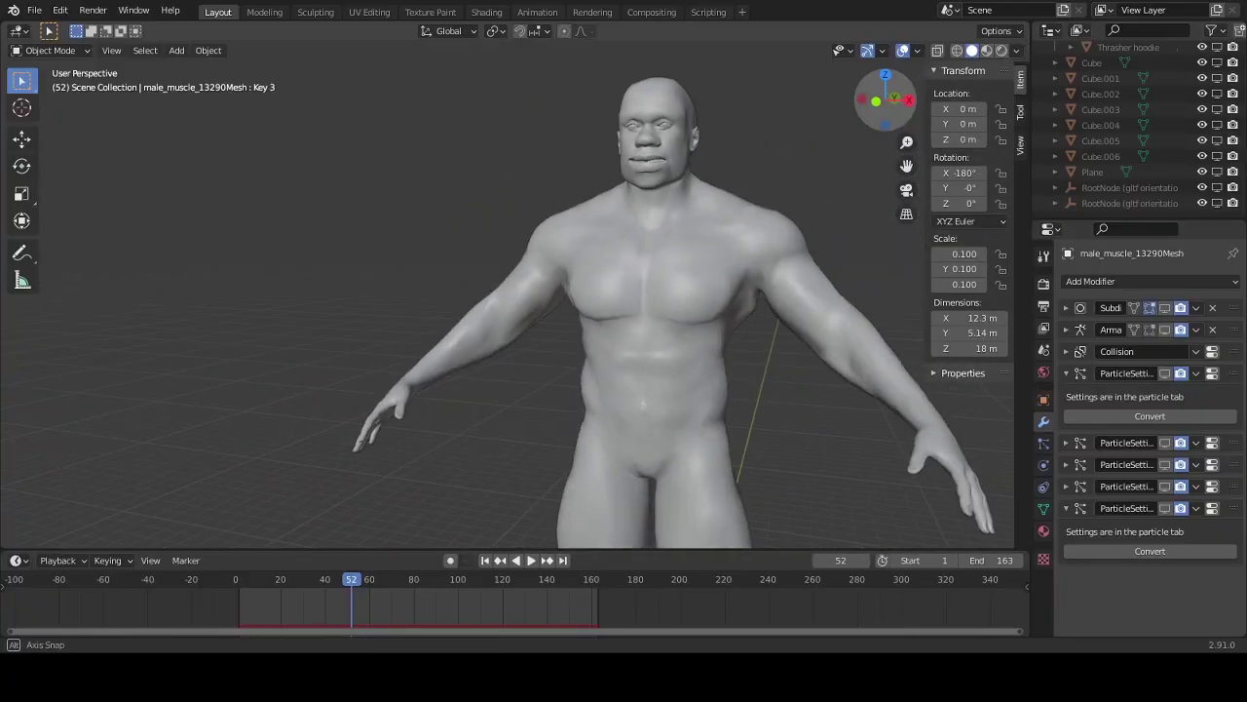
{"action": "key", "text": "KP_3"}
{"action": "scroll", "coordinate": [791, 161], "scroll_direction": "down", "scroll_amount": 3}
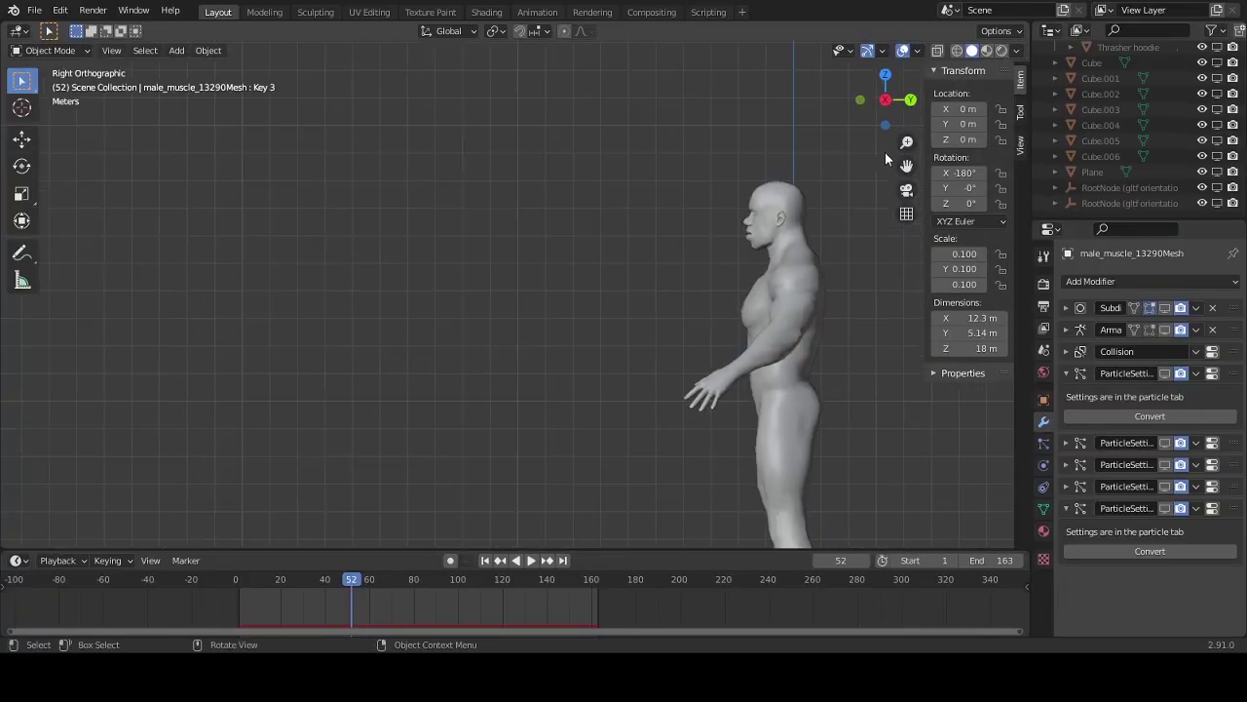
{"action": "middle_click_drag", "start_coordinate": [885, 152], "coordinate": [719, 212], "text": "shift"}
{"action": "scroll", "coordinate": [719, 212], "scroll_direction": "up", "scroll_amount": 4}
{"action": "left_click_drag", "start_coordinate": [883, 99], "coordinate": [926, 109]}
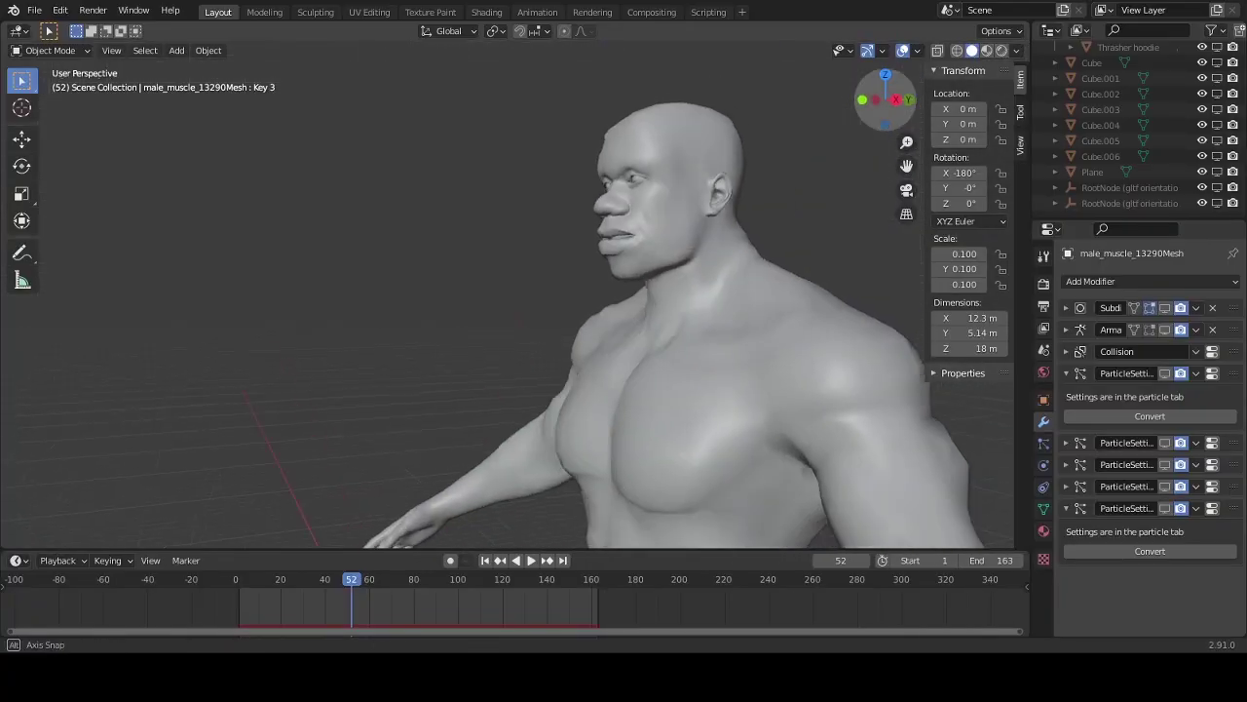
{"action": "middle_click_drag", "start_coordinate": [906, 167], "coordinate": [781, 156]}
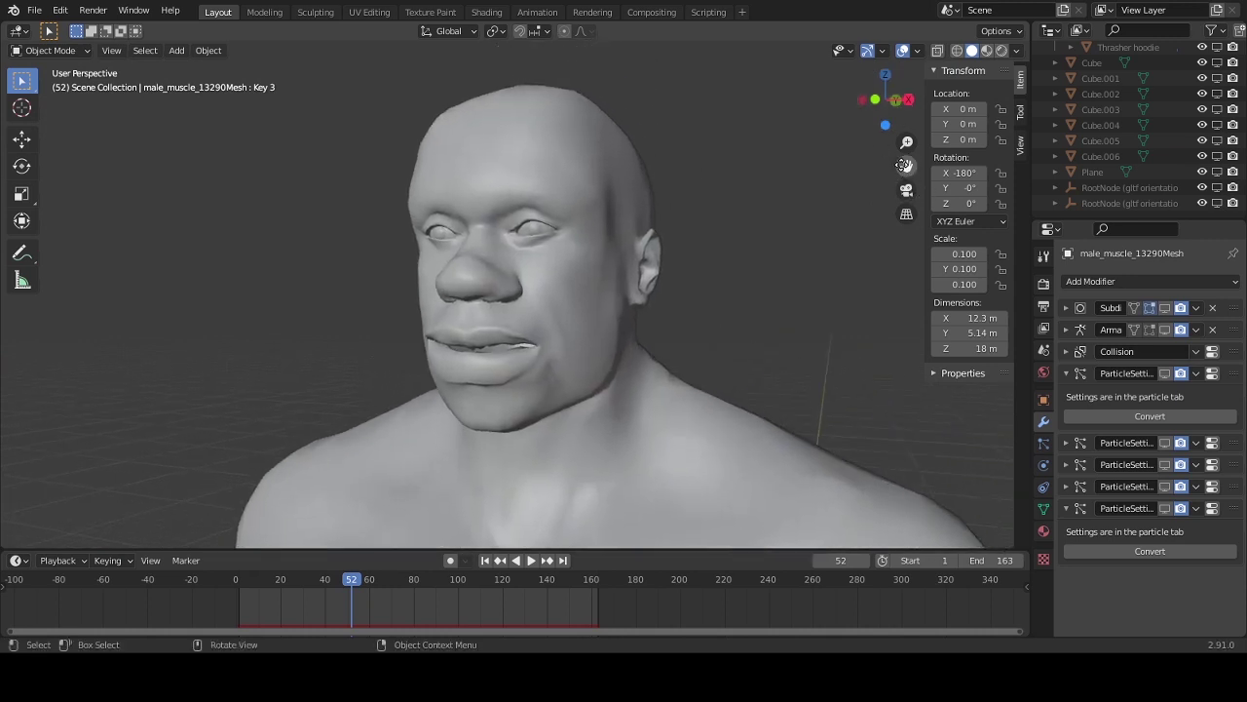
{"action": "left_click_drag", "start_coordinate": [873, 108], "coordinate": [603, 168]}
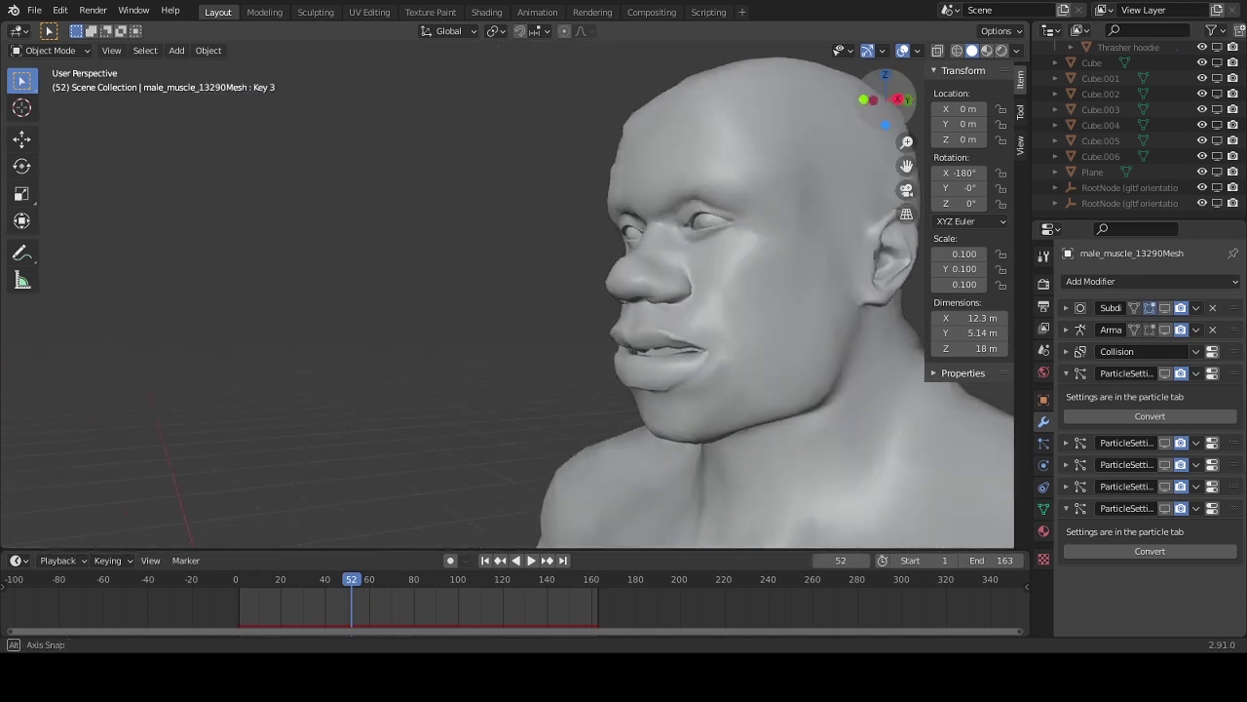
{"action": "scroll", "coordinate": [599, 162], "scroll_direction": "down", "scroll_amount": 2}
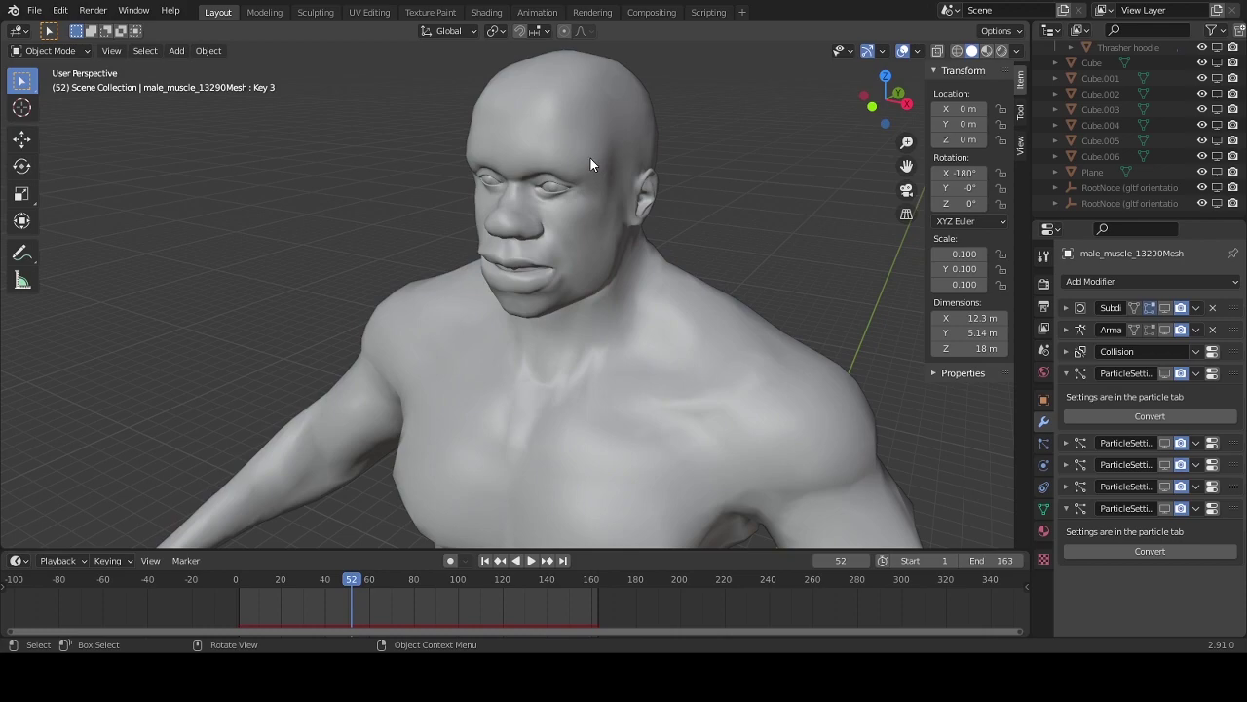
{"action": "left_click", "coordinate": [590, 158]}
{"action": "scroll", "coordinate": [590, 157], "scroll_direction": "up", "scroll_amount": 2}
{"action": "scroll", "coordinate": [591, 158], "scroll_direction": "down", "scroll_amount": 2}
{"action": "scroll", "coordinate": [596, 178], "scroll_direction": "up", "scroll_amount": 2}
{"action": "scroll", "coordinate": [595, 178], "scroll_direction": "up", "scroll_amount": 2}
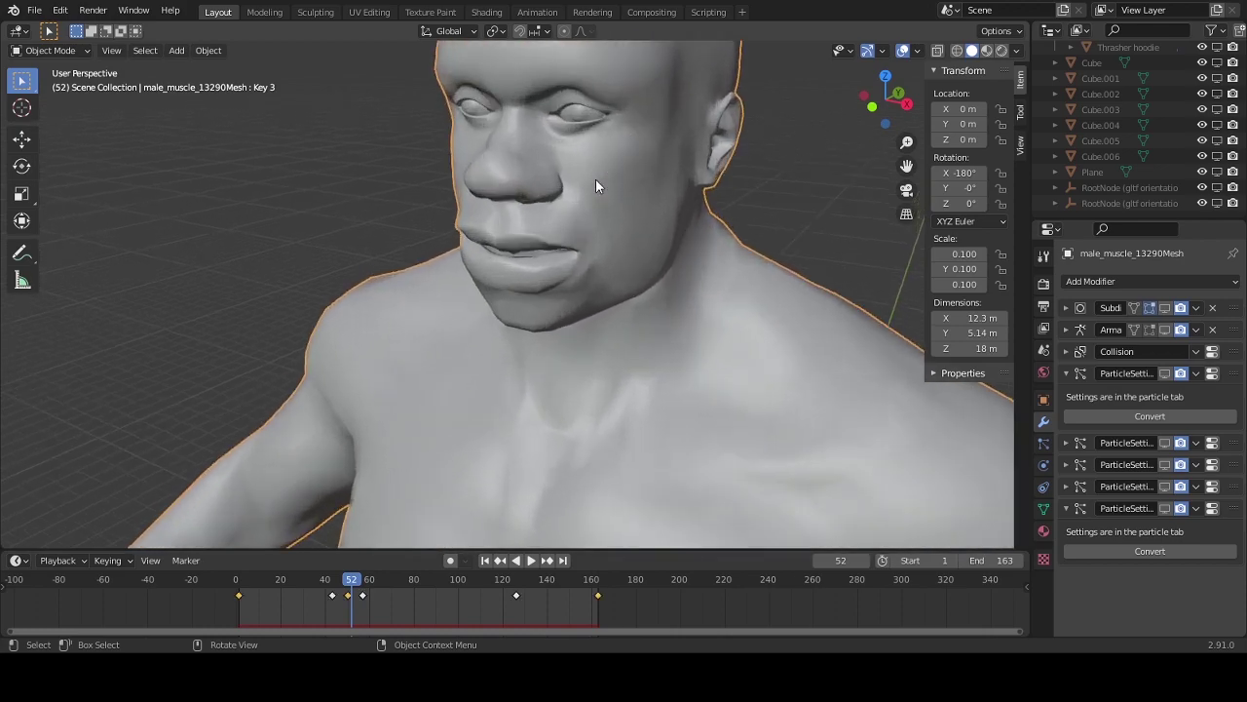
{"action": "key", "text": "Tab"}
{"action": "scroll", "coordinate": [595, 179], "scroll_direction": "down", "scroll_amount": 4}
{"action": "left_click_drag", "start_coordinate": [877, 97], "coordinate": [595, 122]}
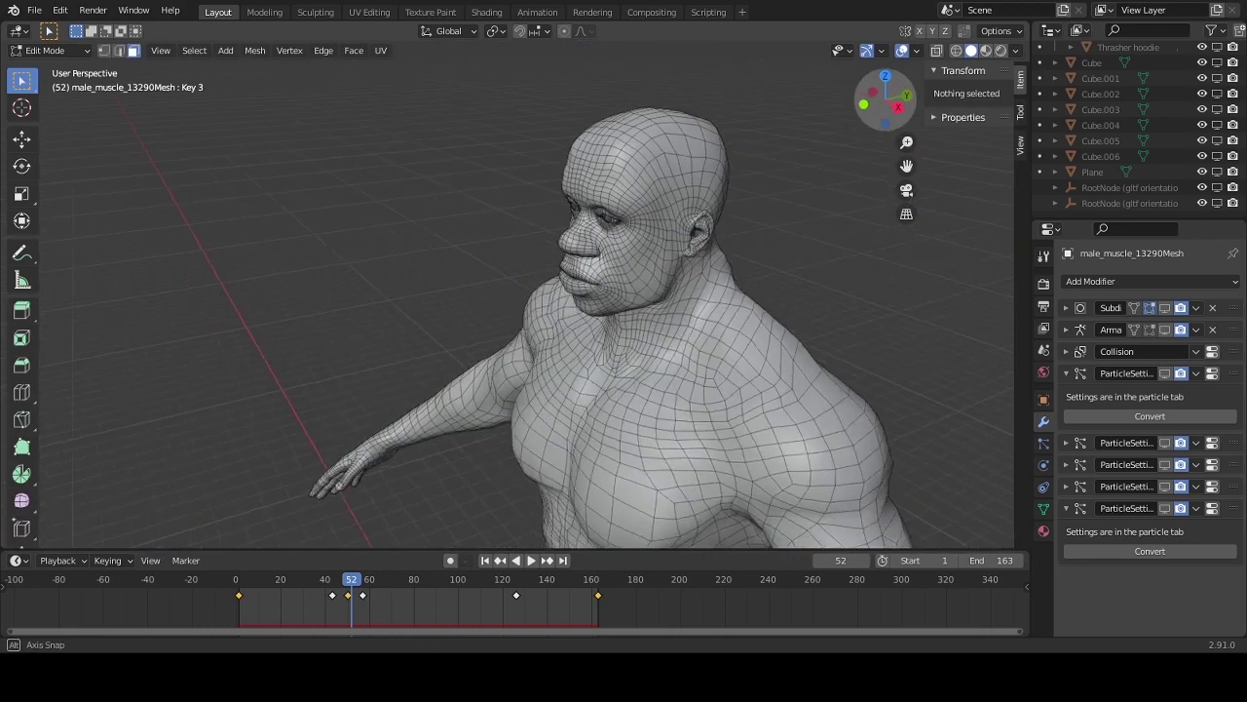
{"action": "left_click", "coordinate": [582, 114]}
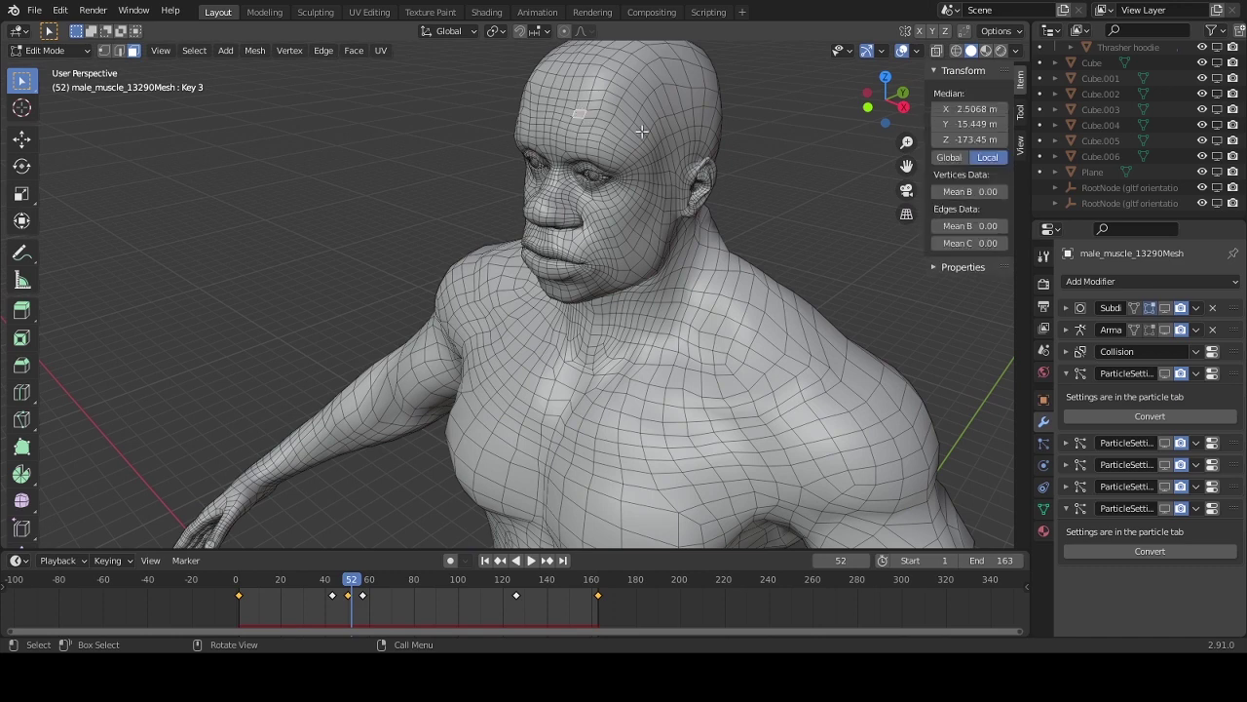
{"action": "key", "text": "g"}
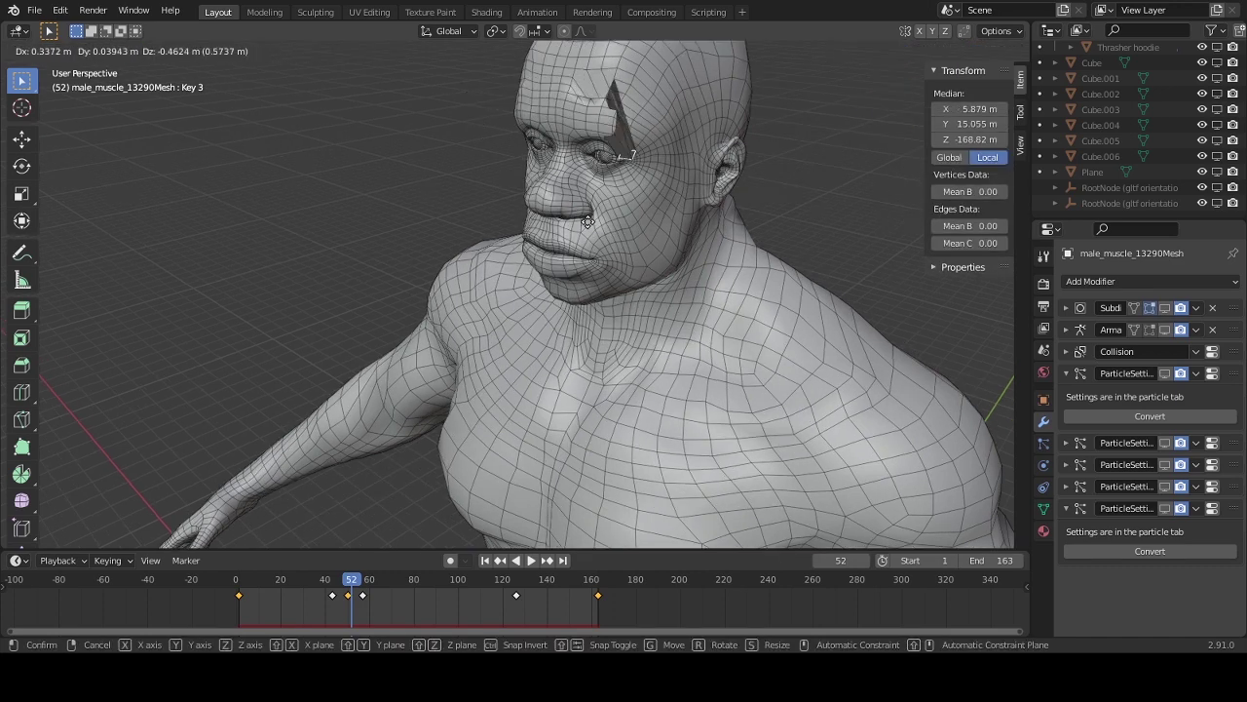
{"action": "left_click", "coordinate": [479, 149]}
{"action": "key", "text": "ctrl+z"}
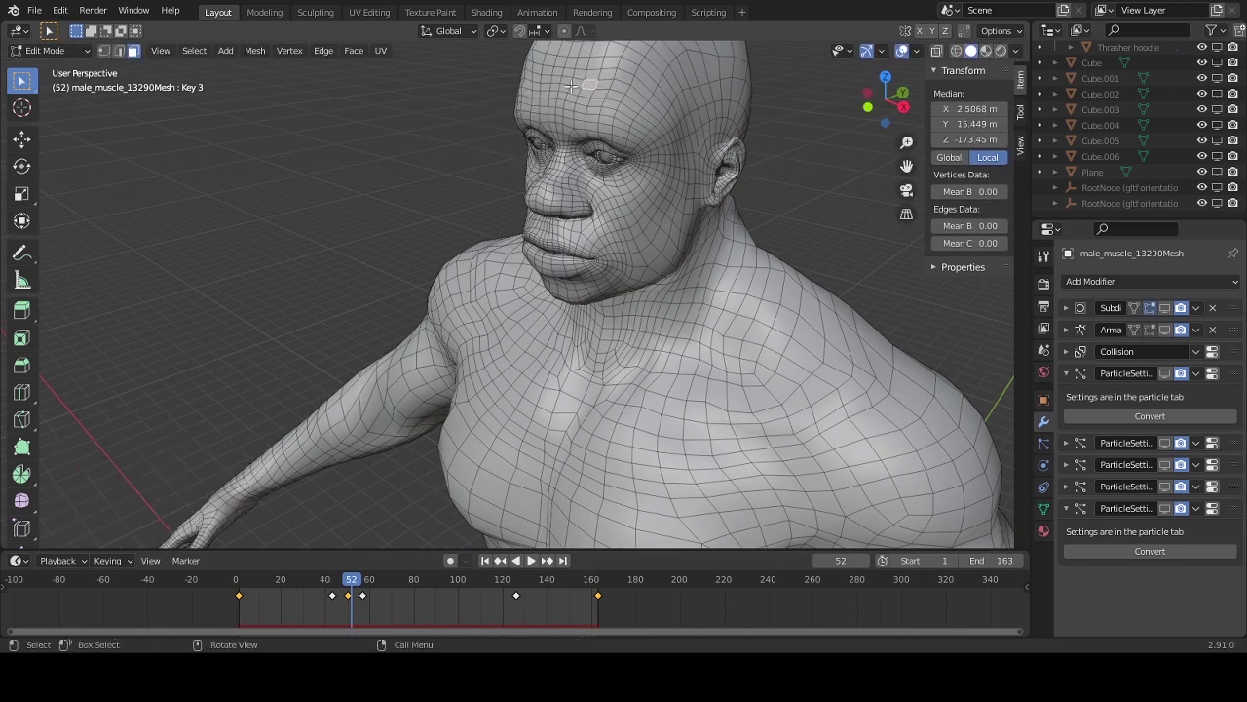
{"action": "key", "text": "g"}
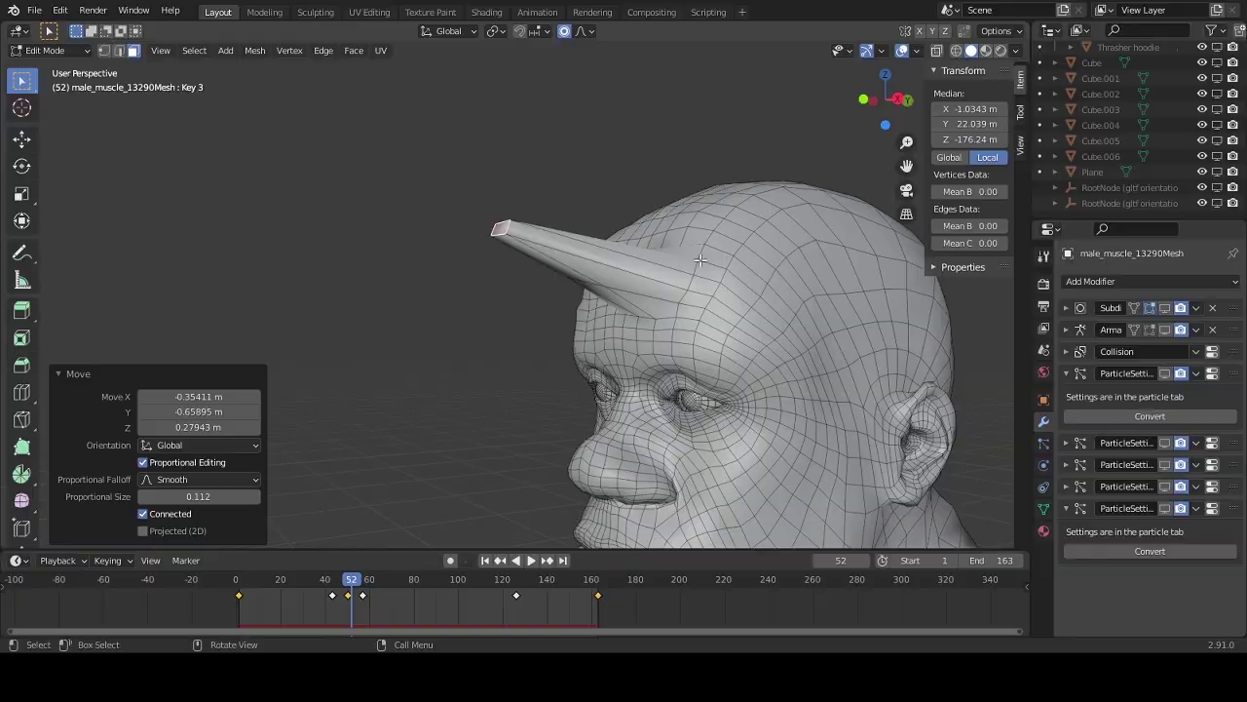
{"action": "key", "text": "ctrl+z"}
{"action": "key", "text": "ctrl+z"}
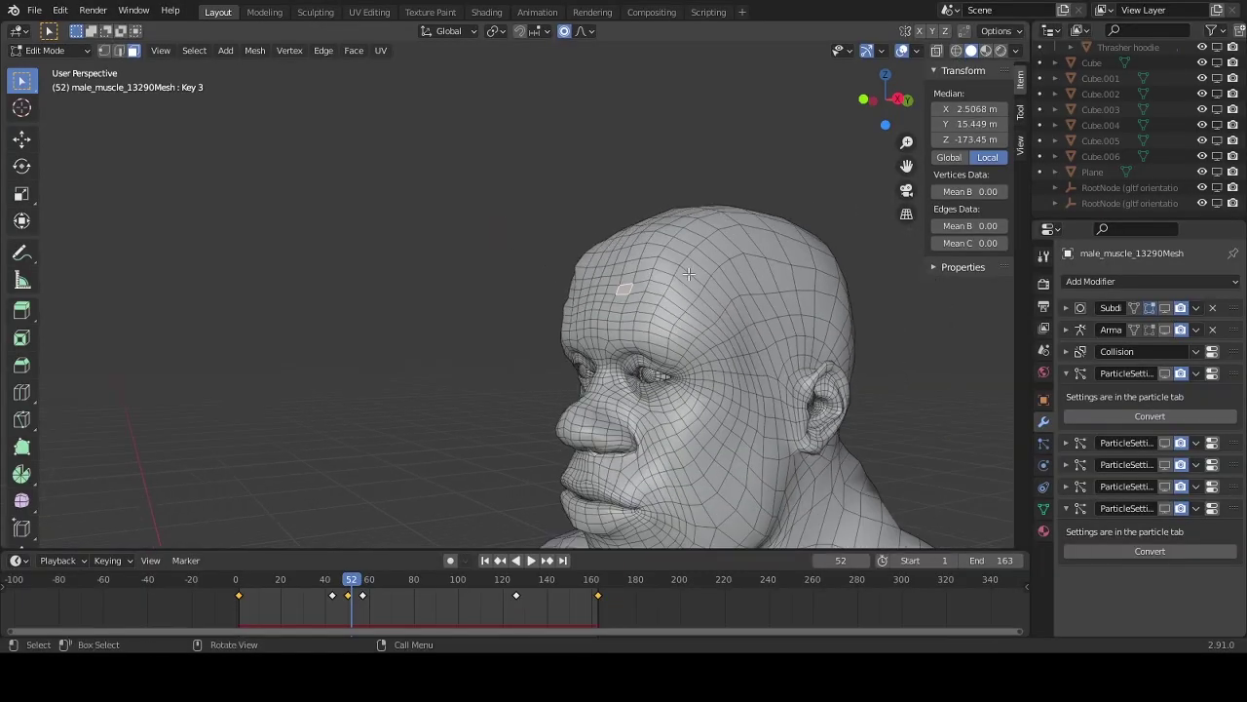
{"action": "mouse_move", "coordinate": [672, 277]}
{"action": "middle_mouse_down"}
{"action": "mouse_move", "coordinate": [604, 283]}
{"action": "mouse_move", "coordinate": [617, 215]}
{"action": "middle_mouse_up"}
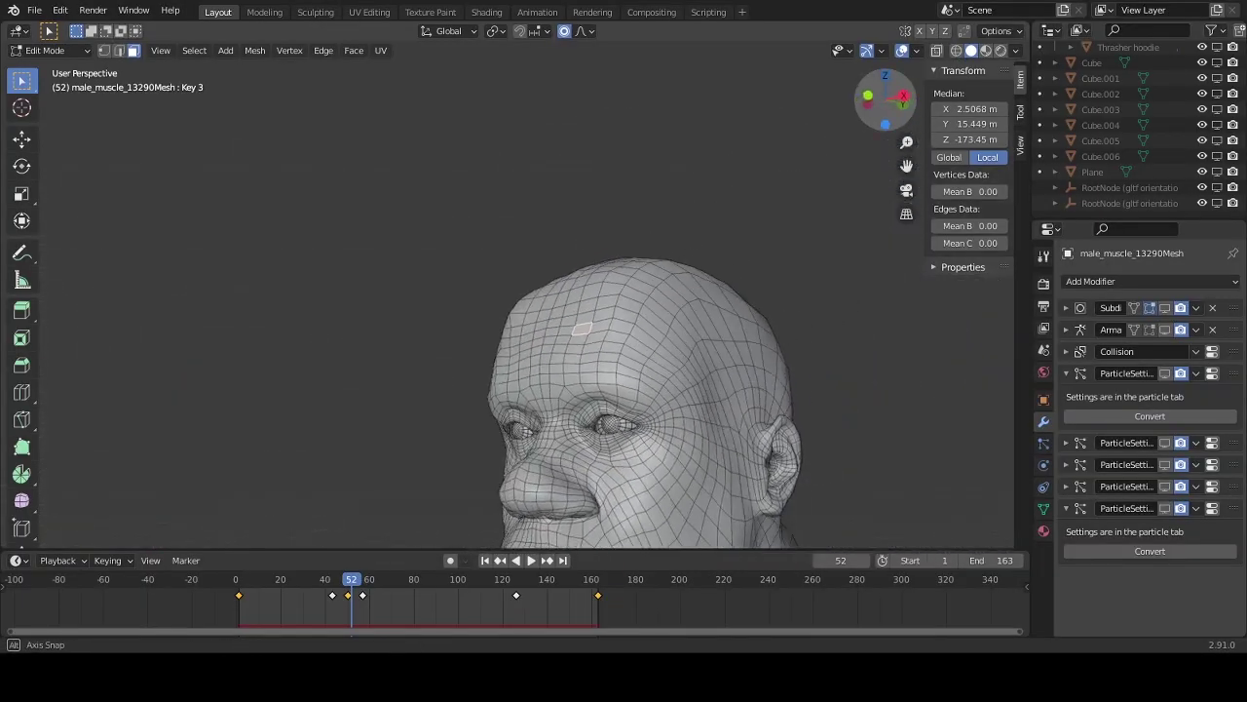
{"action": "scroll", "coordinate": [614, 217], "scroll_direction": "down", "scroll_amount": 2}
{"action": "scroll", "coordinate": [609, 217], "scroll_direction": "down", "scroll_amount": 3}
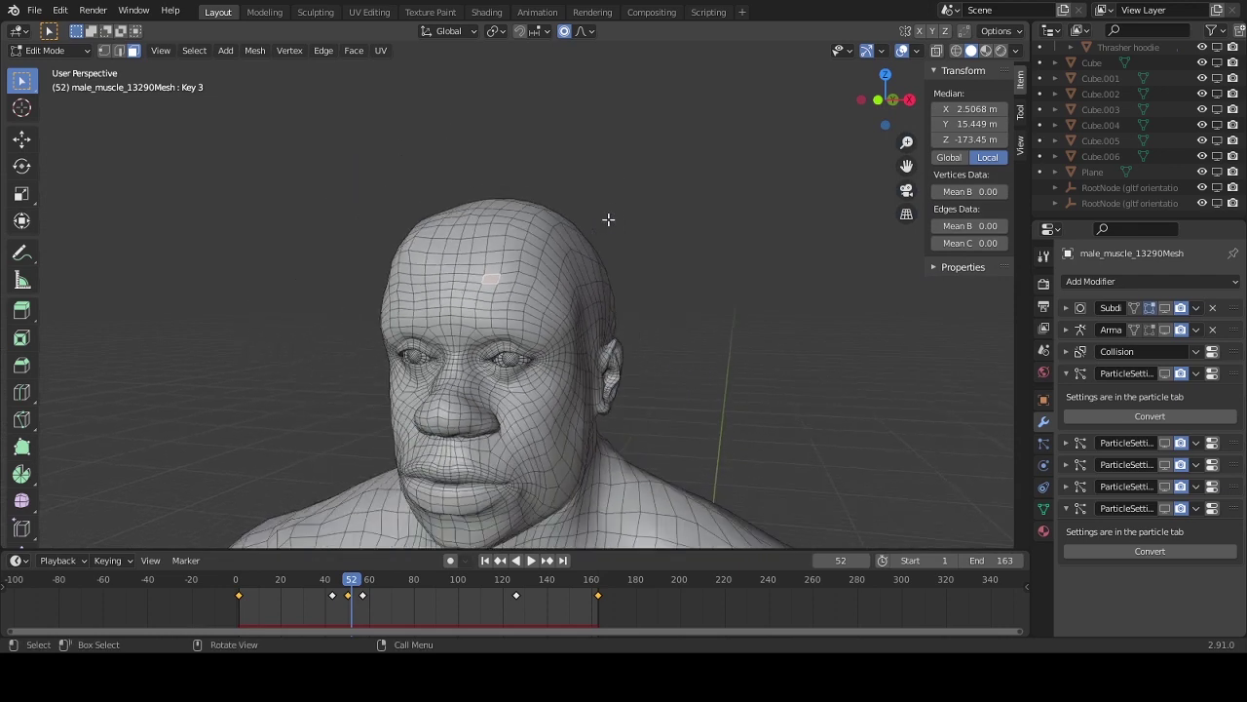
{"action": "scroll", "coordinate": [607, 217], "scroll_direction": "up", "scroll_amount": 5}
{"action": "scroll", "coordinate": [604, 221], "scroll_direction": "down", "scroll_amount": 3}
{"action": "scroll", "coordinate": [629, 198], "scroll_direction": "up", "scroll_amount": 2}
{"action": "key", "text": "Tab"}
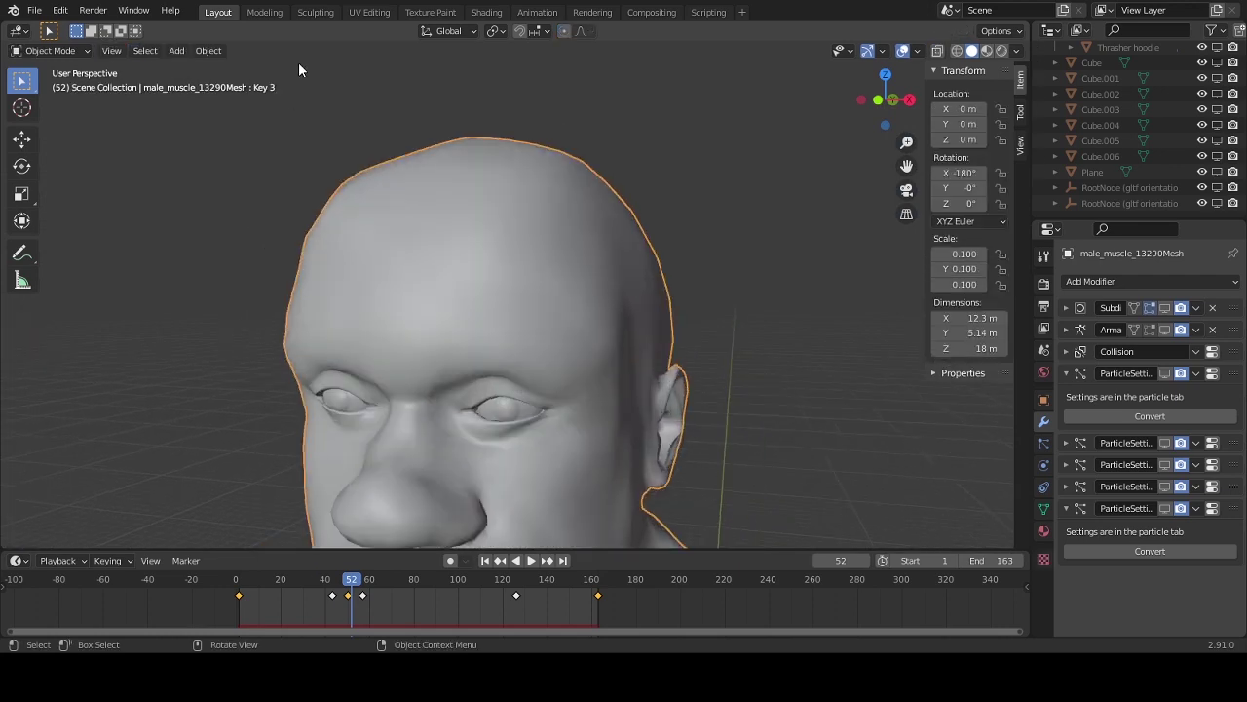
- In Sculpt Mode, dent the forehead with the Draw brush
{"action": "left_click", "coordinate": [315, 12]}
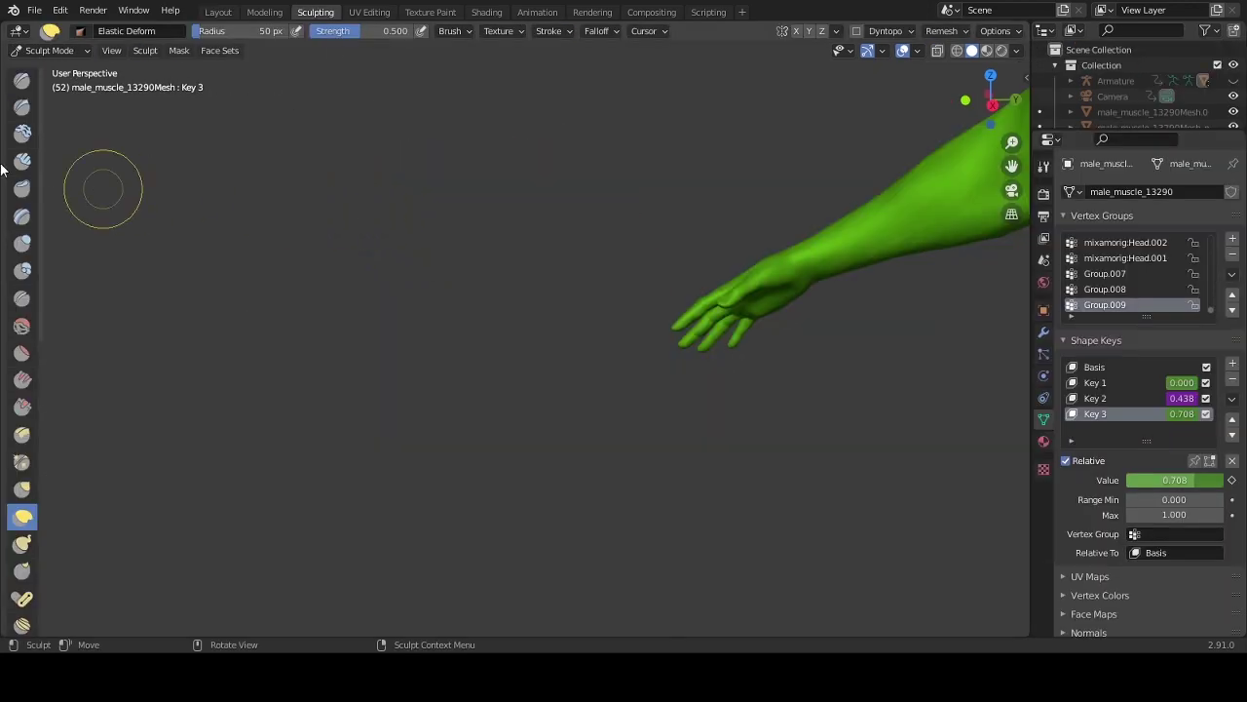
{"action": "middle_click_drag", "start_coordinate": [960, 202], "coordinate": [990, 101]}
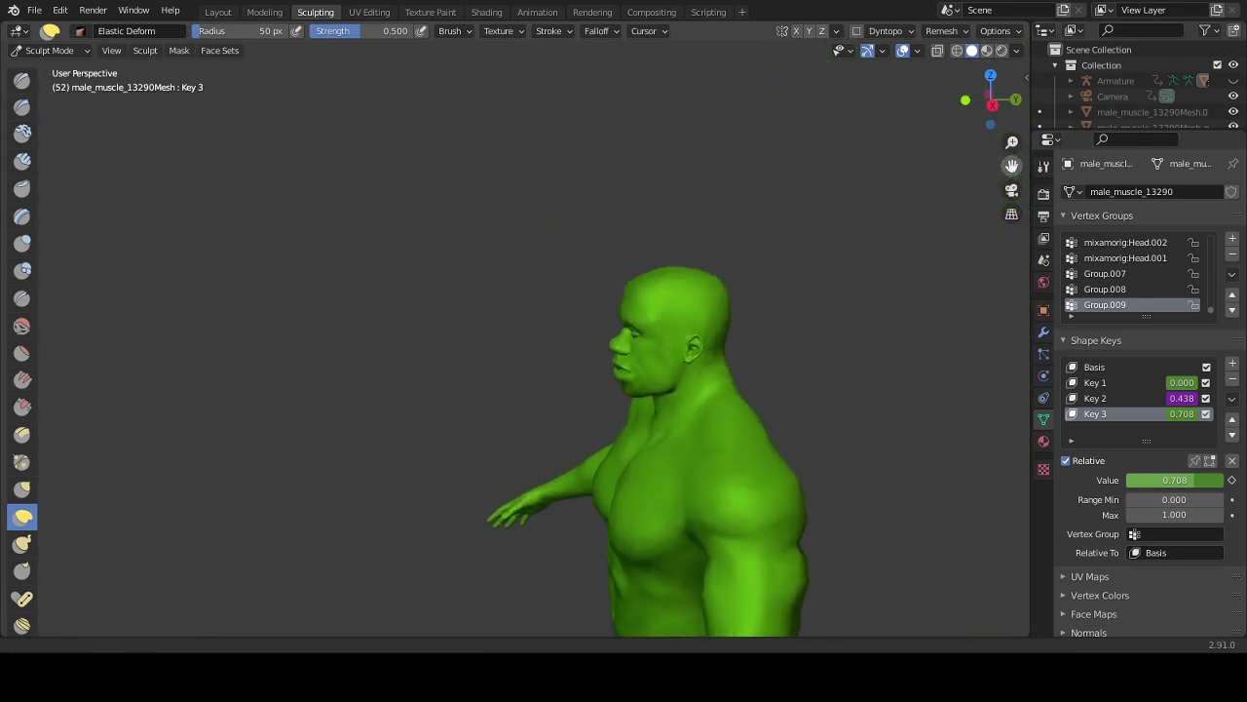
{"action": "left_click", "coordinate": [22, 80]}
{"action": "middle_click_drag", "start_coordinate": [618, 278], "coordinate": [800, 309]}
{"action": "left_click_drag", "start_coordinate": [800, 309], "coordinate": [797, 336], "text": "ctrl"}
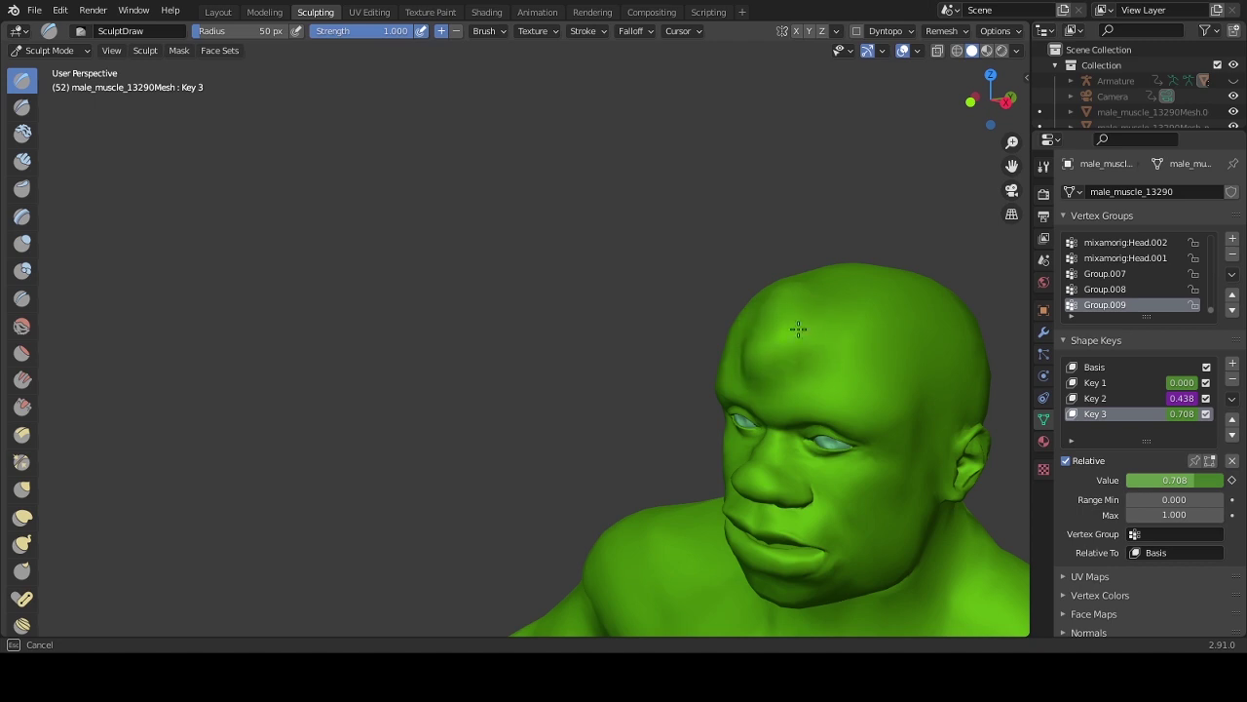
{"action": "mouse_move", "coordinate": [797, 328]}
{"action": "middle_mouse_down", "text": "ctrl"}
{"action": "mouse_move", "coordinate": [784, 316]}
{"action": "mouse_move", "coordinate": [130, 286]}
{"action": "middle_mouse_up", "text": "ctrl"}
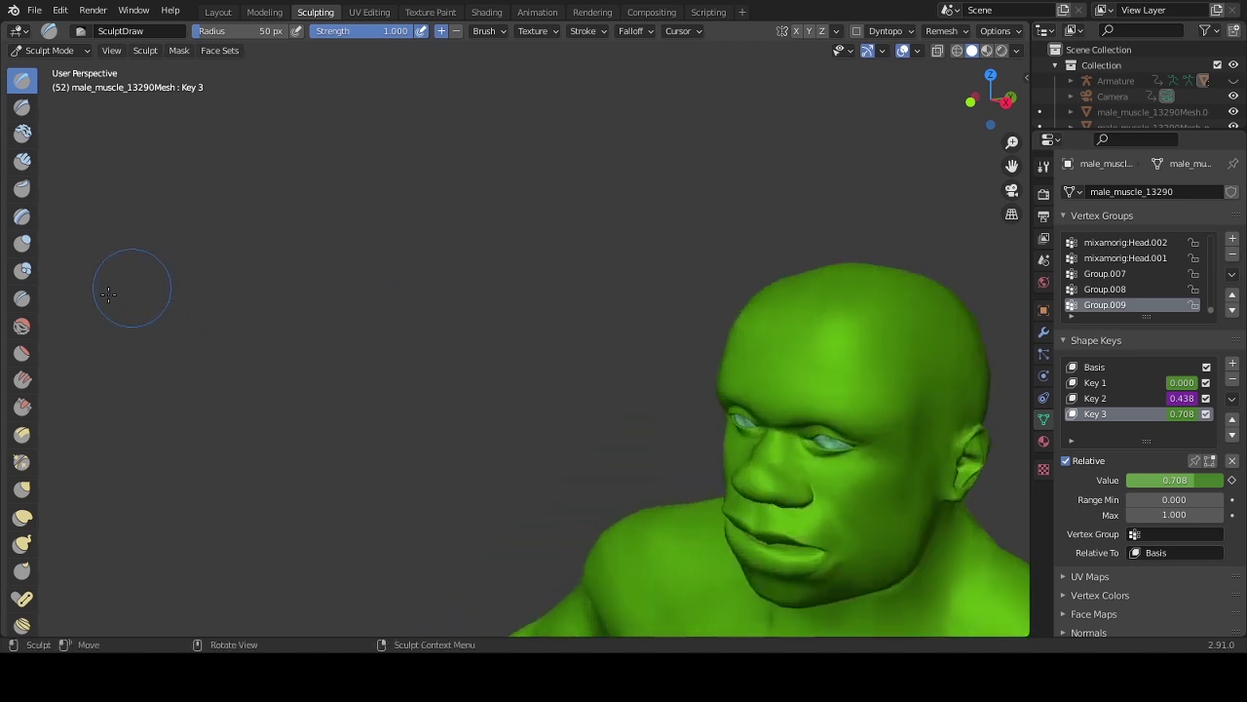
- Pull the forehead into a spike with Elastic Deform and check the head from several angles
{"action": "left_click", "coordinate": [23, 517]}
{"action": "mouse_move", "coordinate": [741, 312]}
{"action": "left_mouse_down"}
{"action": "mouse_move", "coordinate": [433, 273]}
{"action": "mouse_move", "coordinate": [293, 318]}
{"action": "left_mouse_up"}
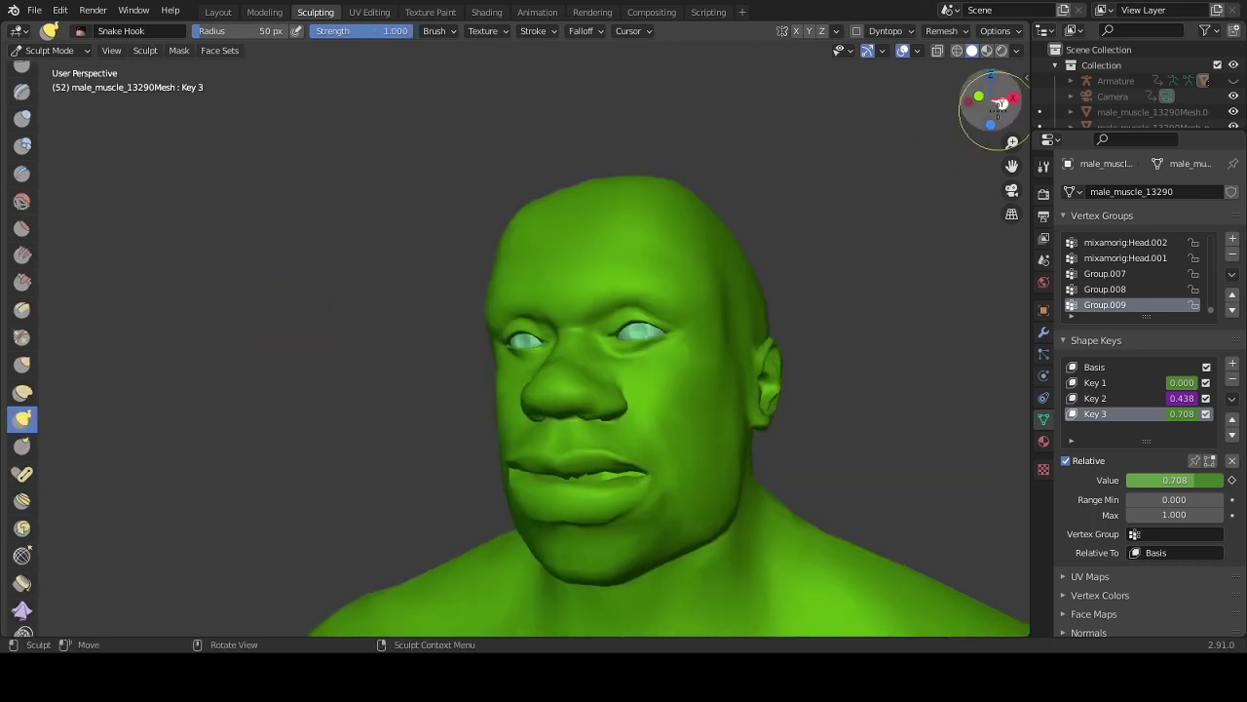
{"action": "mouse_move", "coordinate": [682, 390]}
{"action": "middle_mouse_down"}
{"action": "mouse_move", "coordinate": [409, 390]}
{"action": "mouse_move", "coordinate": [706, 196]}
{"action": "middle_mouse_up"}
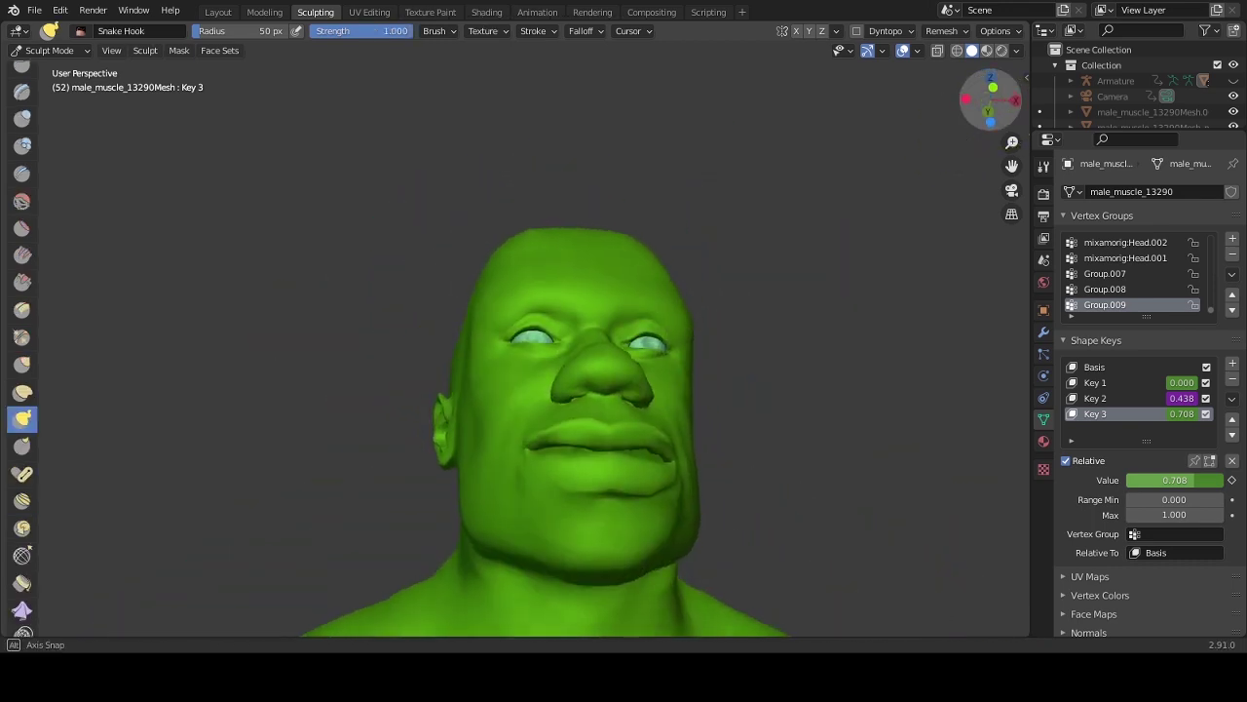
{"action": "left_click_drag", "start_coordinate": [982, 102], "coordinate": [380, 246]}
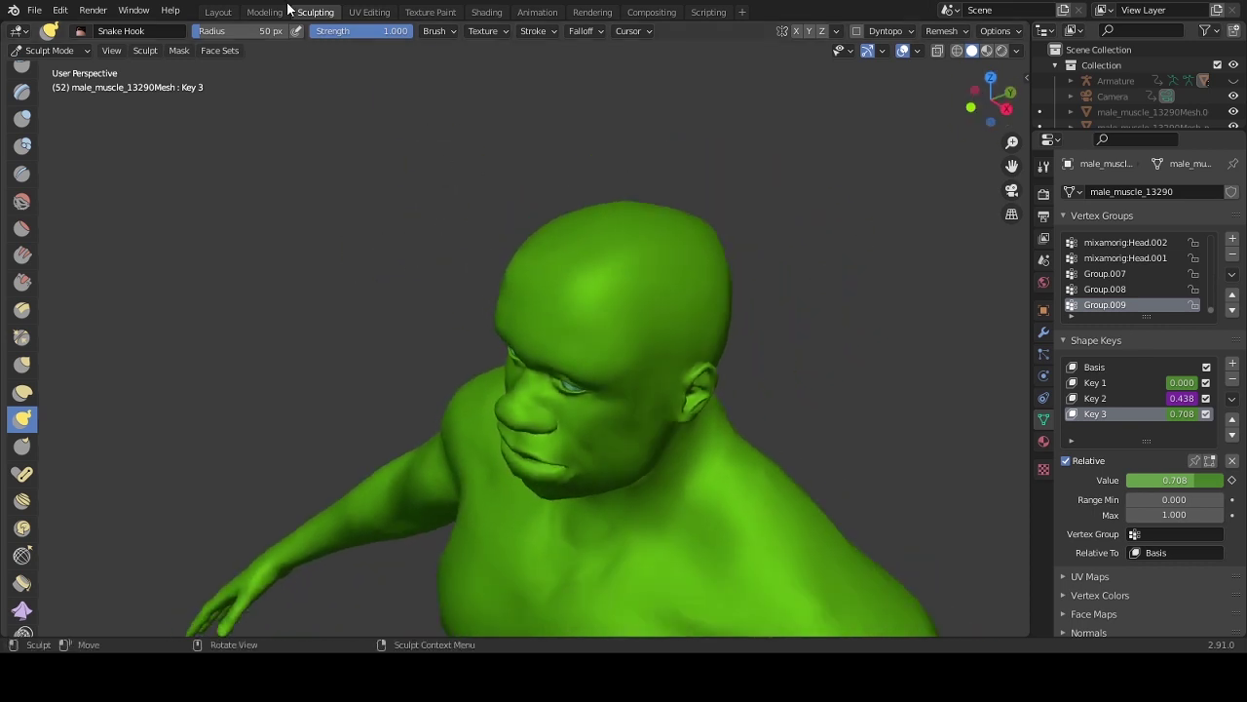
{"action": "middle_click_drag", "start_coordinate": [438, 117], "coordinate": [909, 341]}
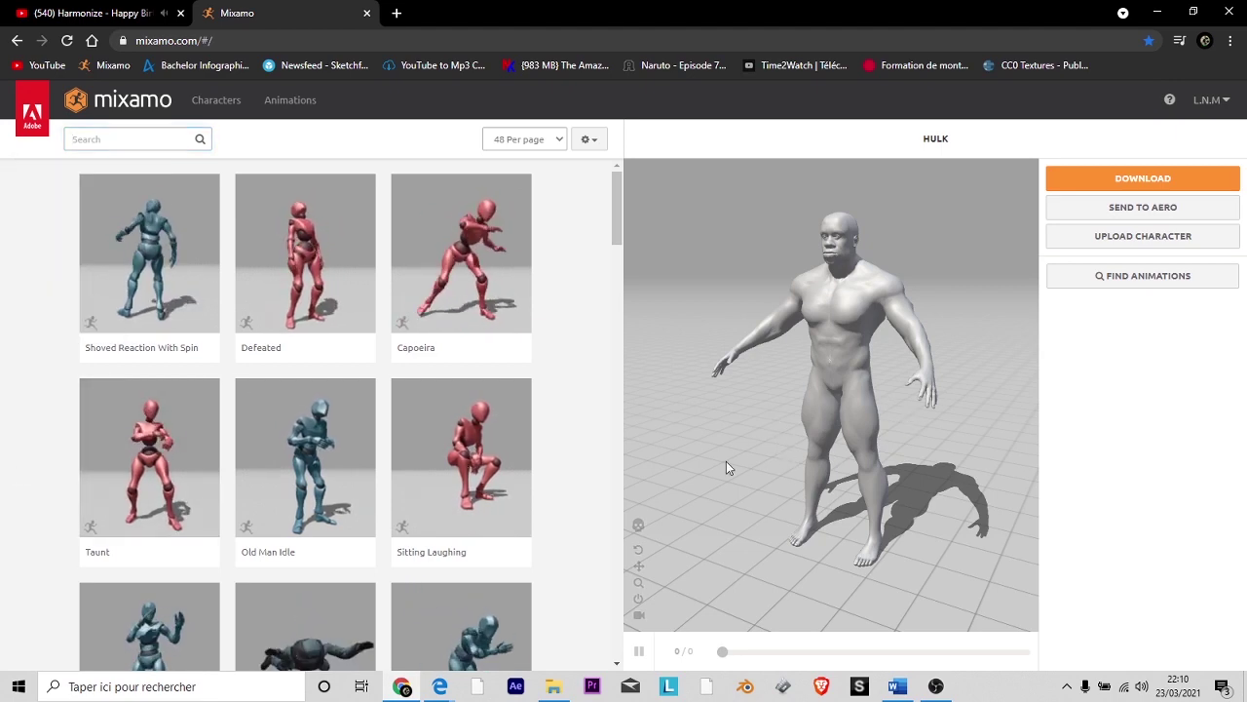
- Turn the Hulk preview to the side and orbit around the animated character
{"action": "mouse_move", "coordinate": [726, 461]}
{"action": "left_mouse_down"}
{"action": "mouse_move", "coordinate": [797, 473]}
{"action": "mouse_move", "coordinate": [893, 462]}
{"action": "left_mouse_up"}
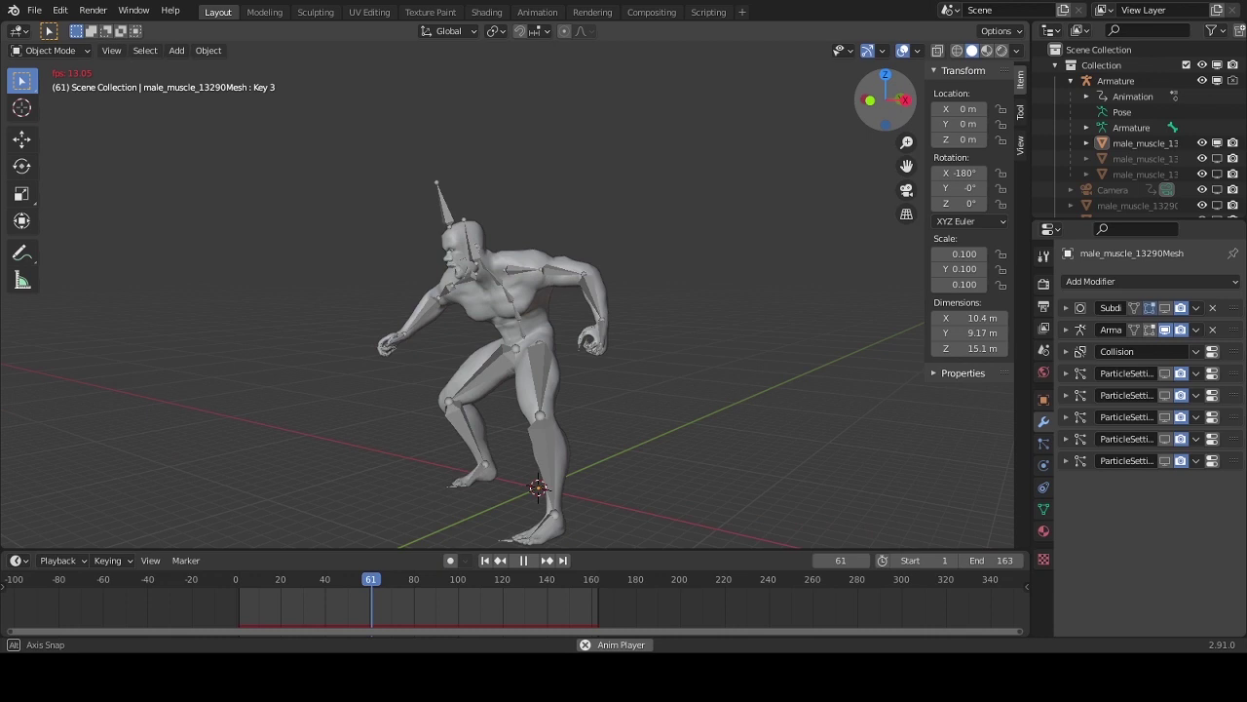
{"action": "left_click_drag", "start_coordinate": [885, 100], "coordinate": [786, 161]}
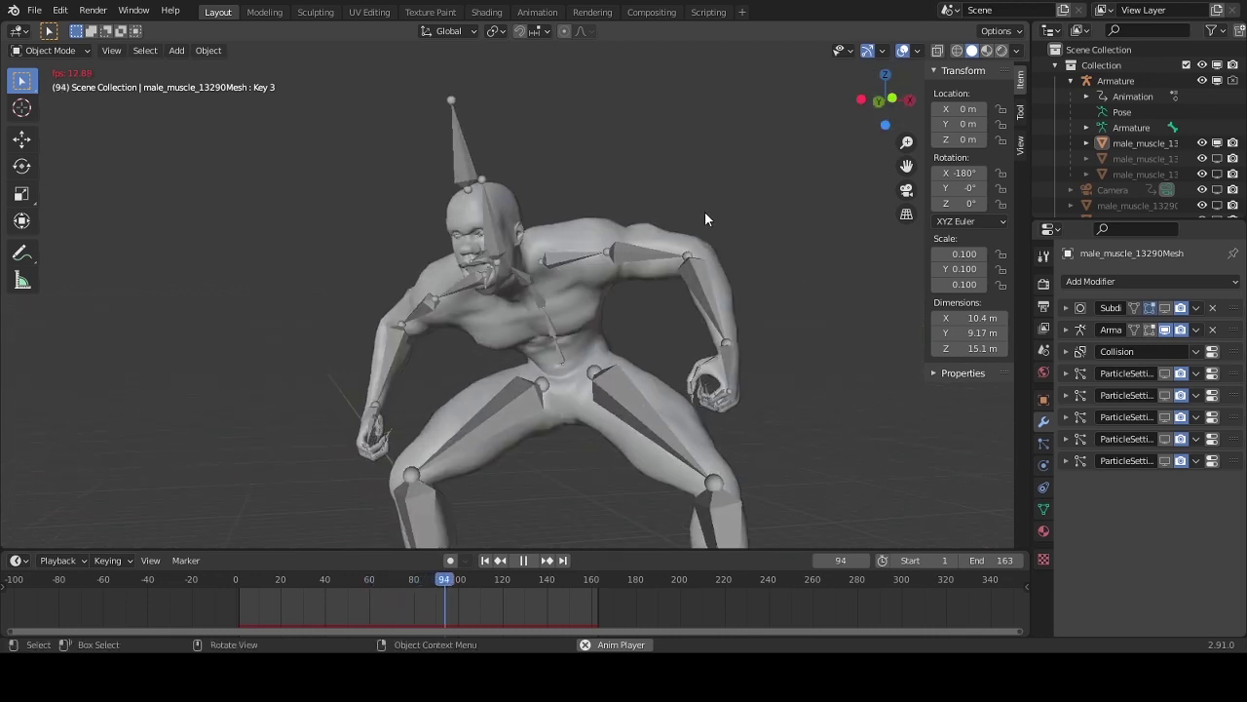
- Stop the roaring animation and orbit around the figure to inspect the torso
{"action": "scroll", "coordinate": [705, 212], "scroll_direction": "up", "scroll_amount": 8}
{"action": "key", "text": "space"}
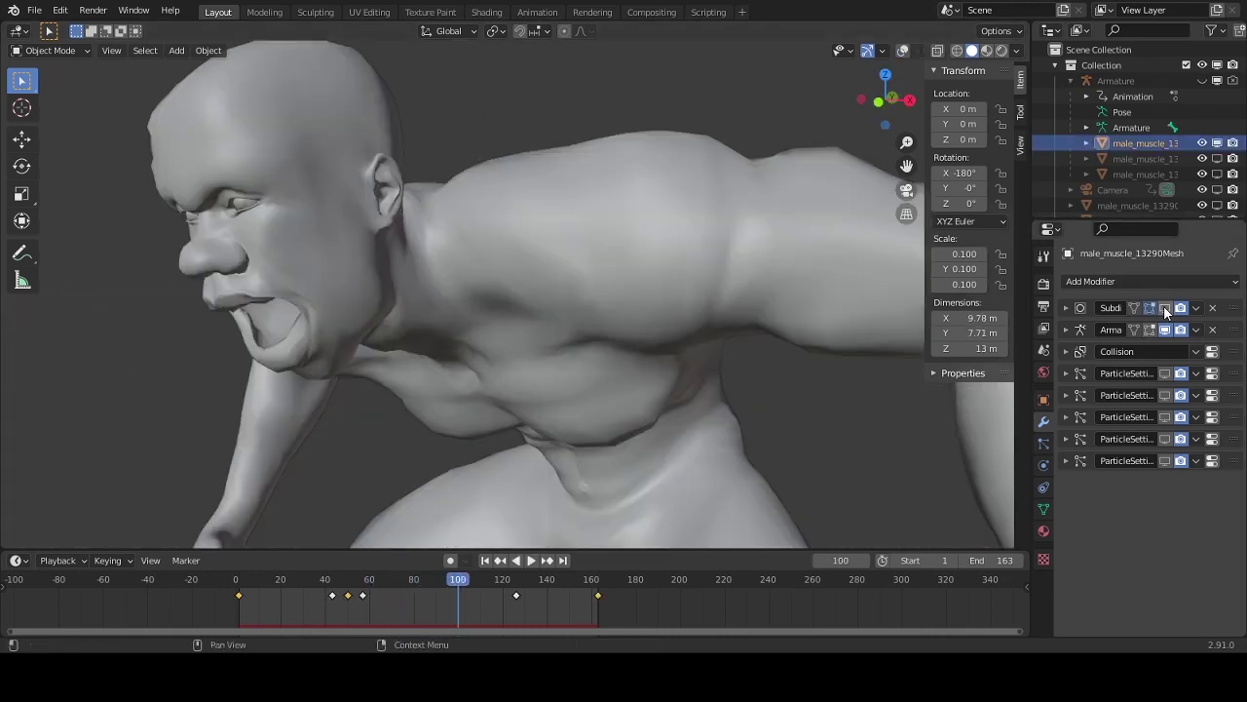
{"action": "scroll", "coordinate": [877, 112], "scroll_direction": "down", "scroll_amount": 5}
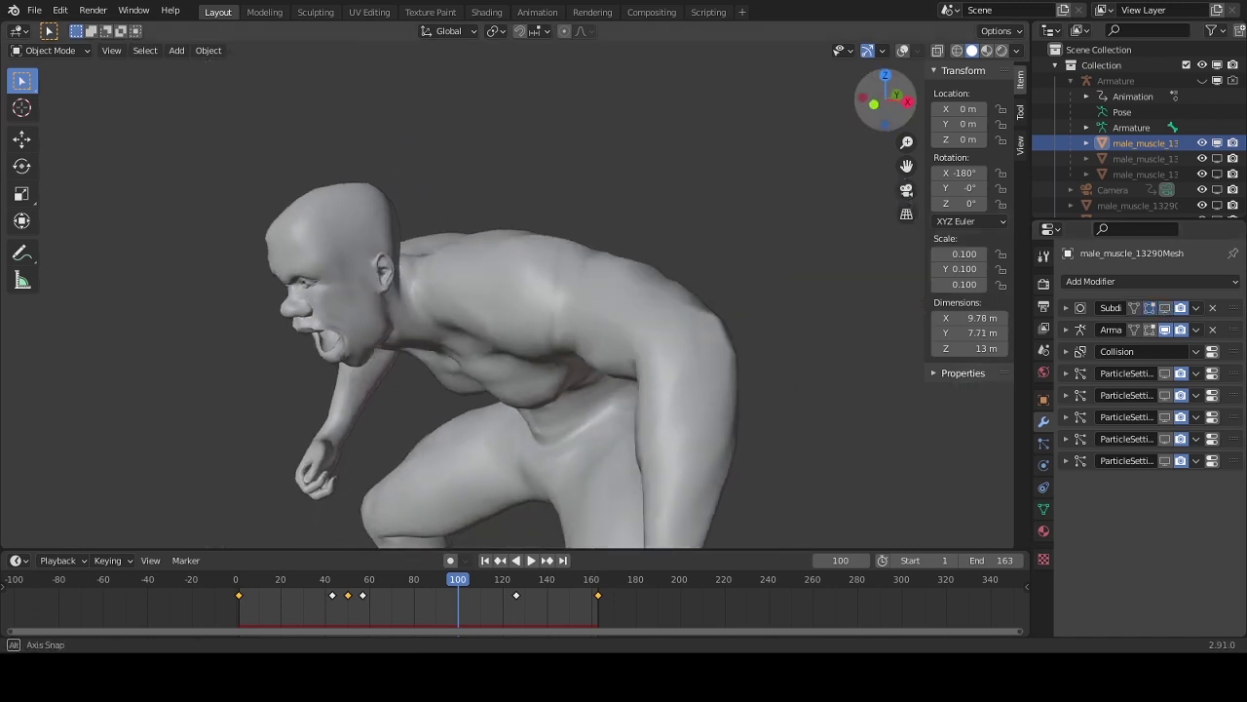
{"action": "left_click_drag", "start_coordinate": [885, 100], "coordinate": [877, 103]}
{"action": "scroll", "coordinate": [905, 166], "scroll_direction": "up", "scroll_amount": 2}
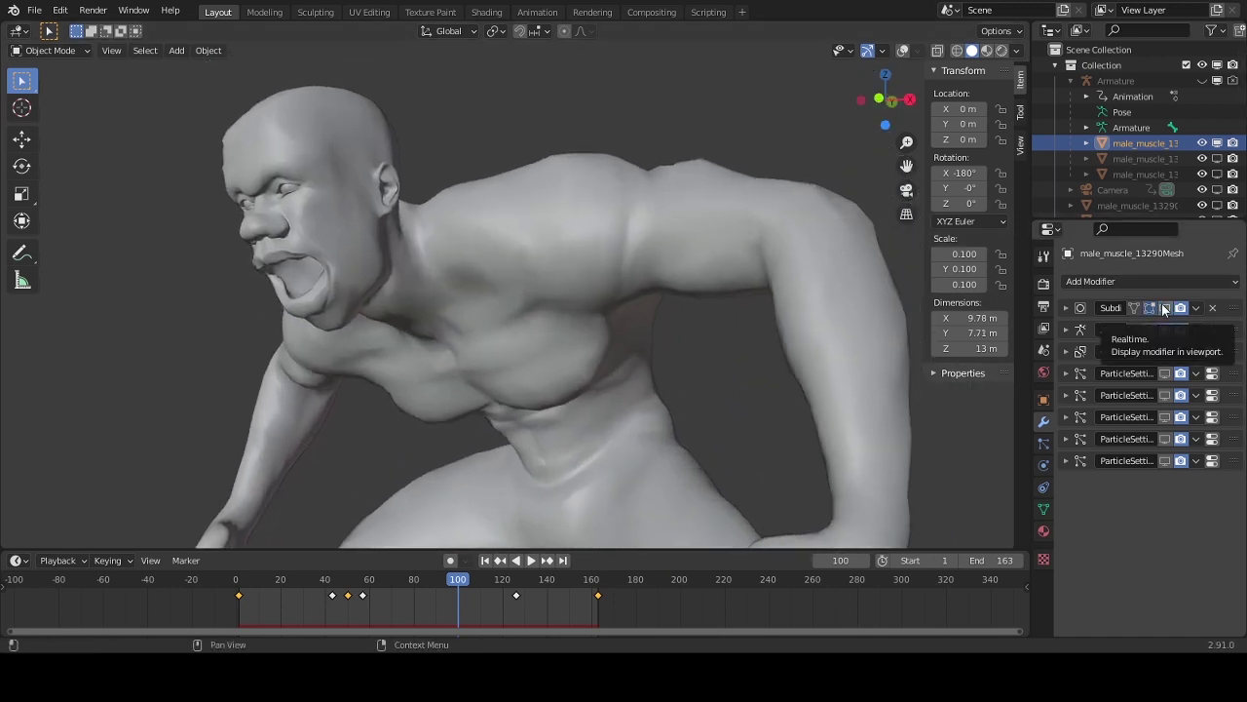
{"action": "left_click_drag", "start_coordinate": [885, 100], "coordinate": [884, 100]}
{"action": "scroll", "coordinate": [725, 182], "scroll_direction": "up", "scroll_amount": 4}
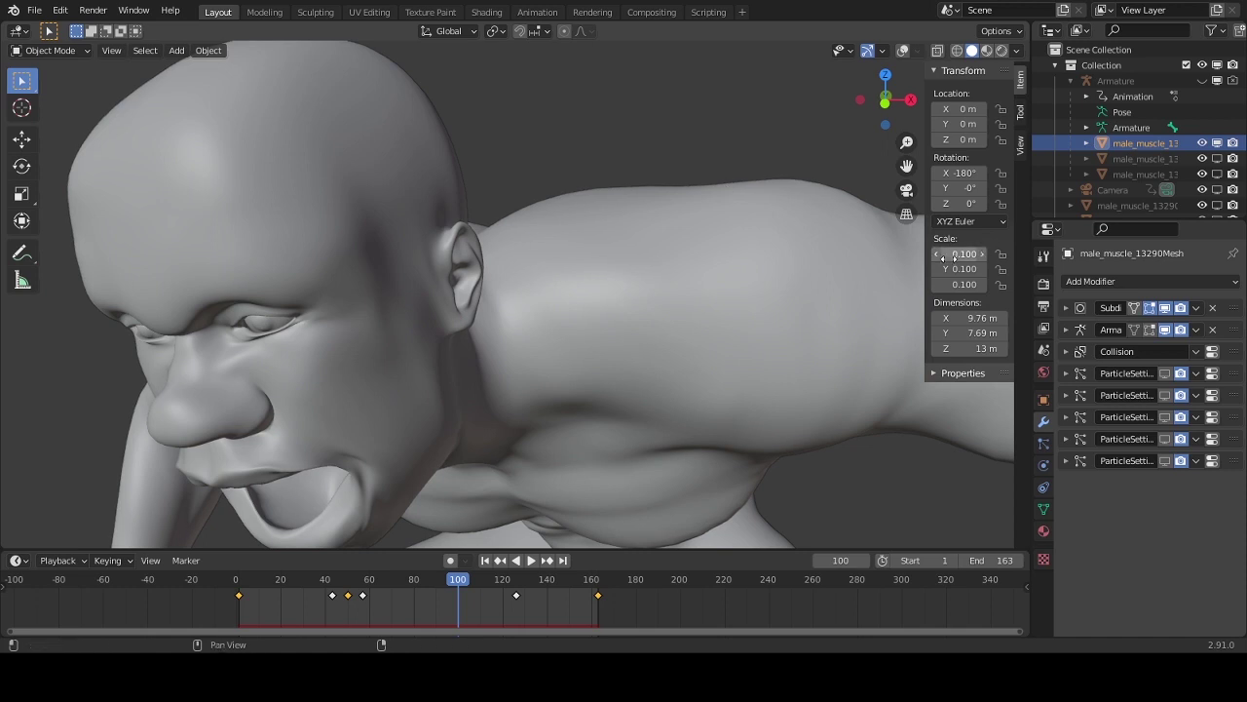
{"action": "scroll", "coordinate": [942, 255], "scroll_direction": "down", "scroll_amount": 4}
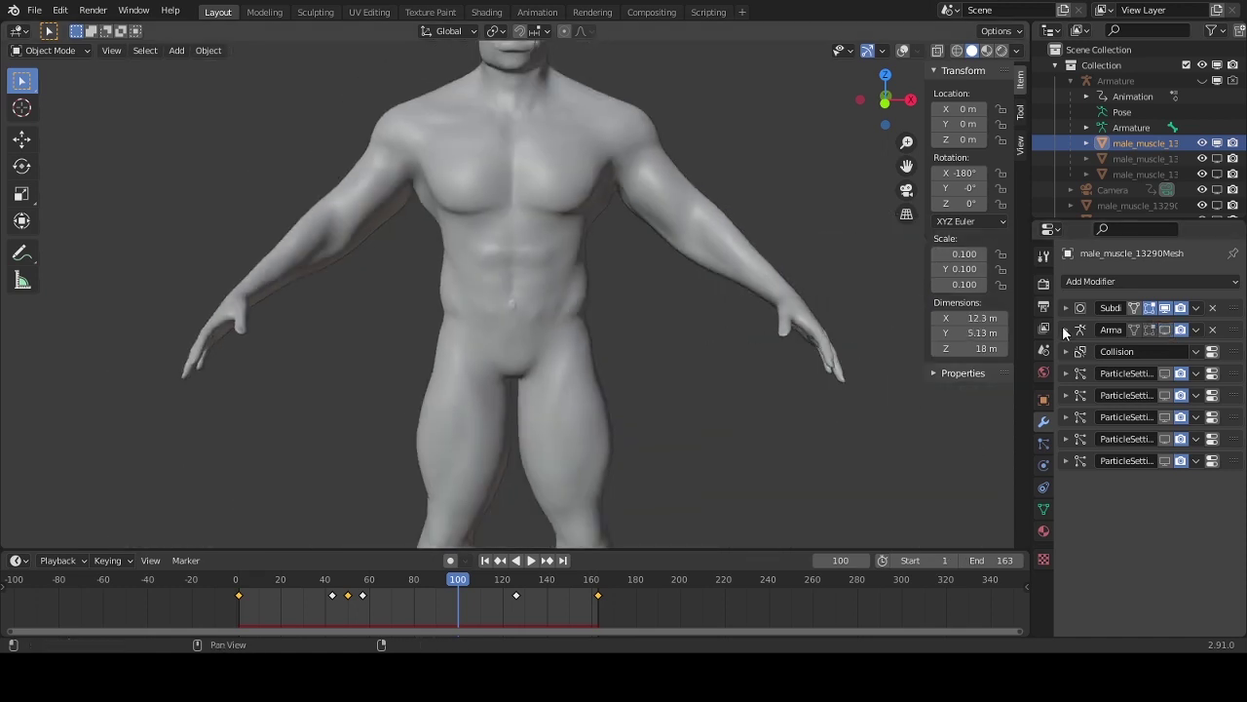
{"action": "scroll", "coordinate": [869, 288], "scroll_direction": "down", "scroll_amount": 3}
{"action": "left_click_drag", "start_coordinate": [885, 101], "coordinate": [863, 105]}
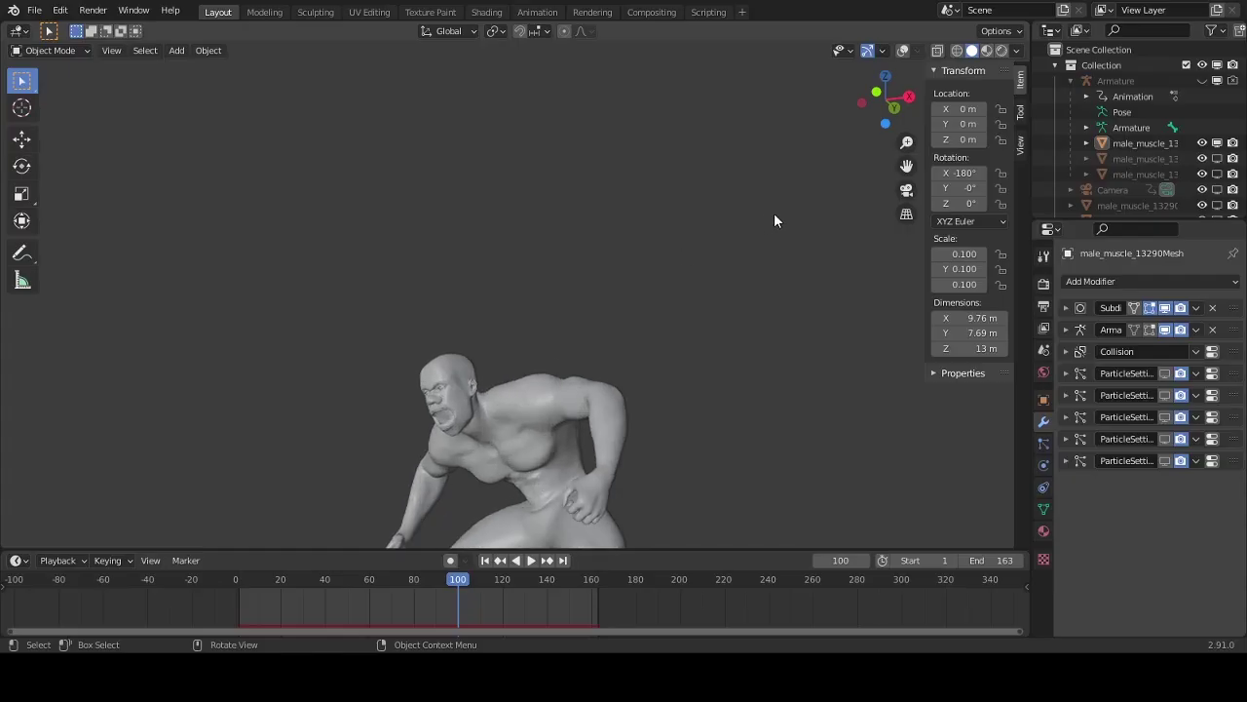
{"action": "left_click_drag", "start_coordinate": [916, 115], "coordinate": [891, 107]}
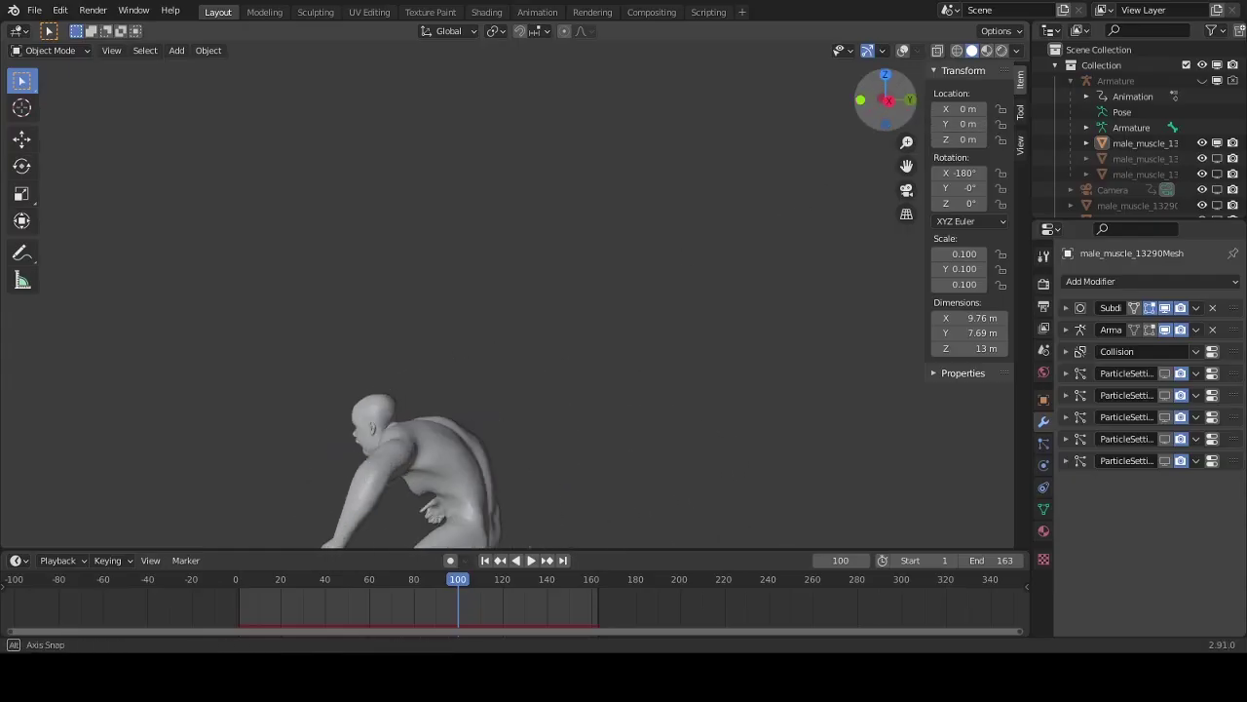
{"action": "scroll", "coordinate": [583, 455], "scroll_direction": "down", "scroll_amount": 3}
- Replay the animation, pause it at frame 103, and view the character from behind
{"action": "key", "text": "space"}
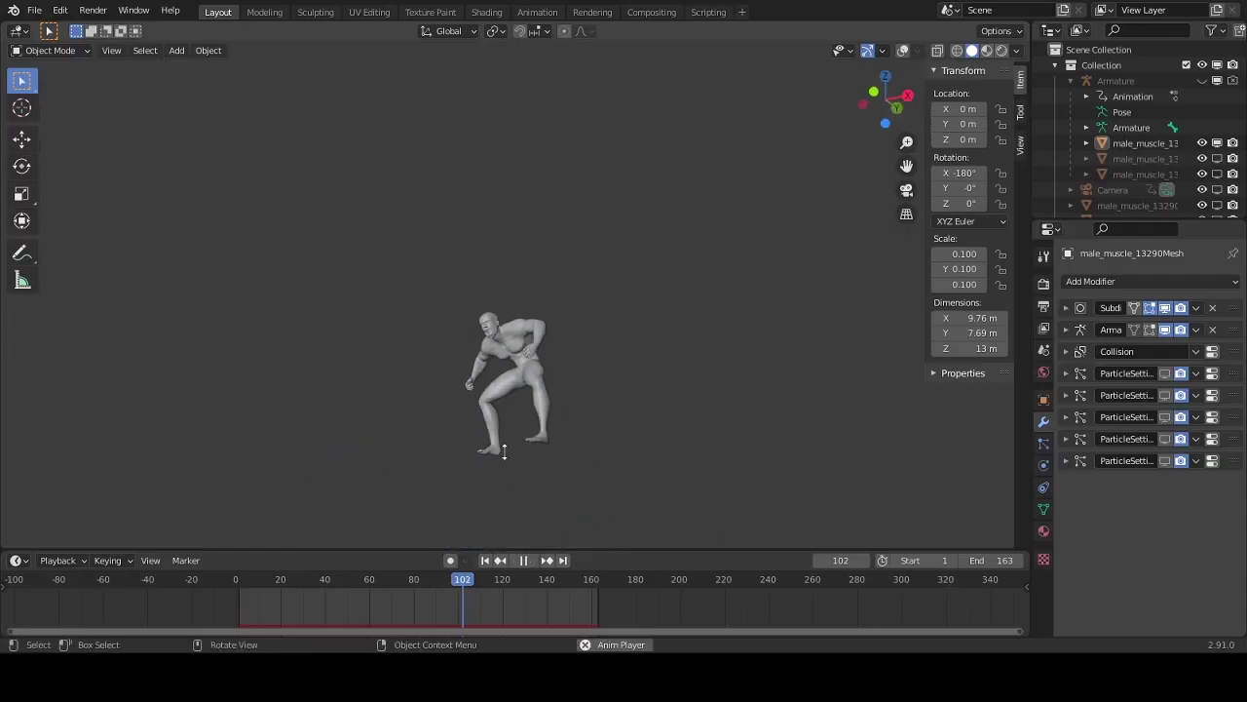
{"action": "key", "text": "space"}
{"action": "scroll", "coordinate": [683, 370], "scroll_direction": "up", "scroll_amount": 3}
{"action": "scroll", "coordinate": [683, 371], "scroll_direction": "up", "scroll_amount": 4}
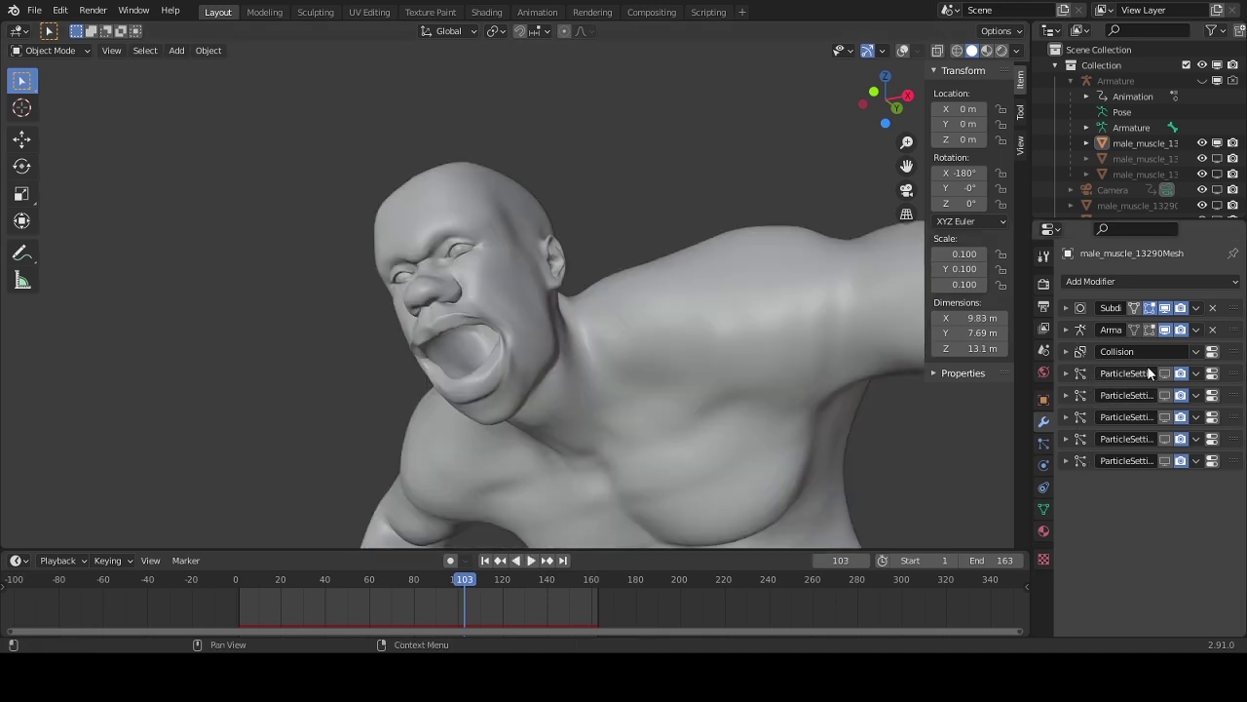
{"action": "scroll", "coordinate": [697, 309], "scroll_direction": "down", "scroll_amount": 2}
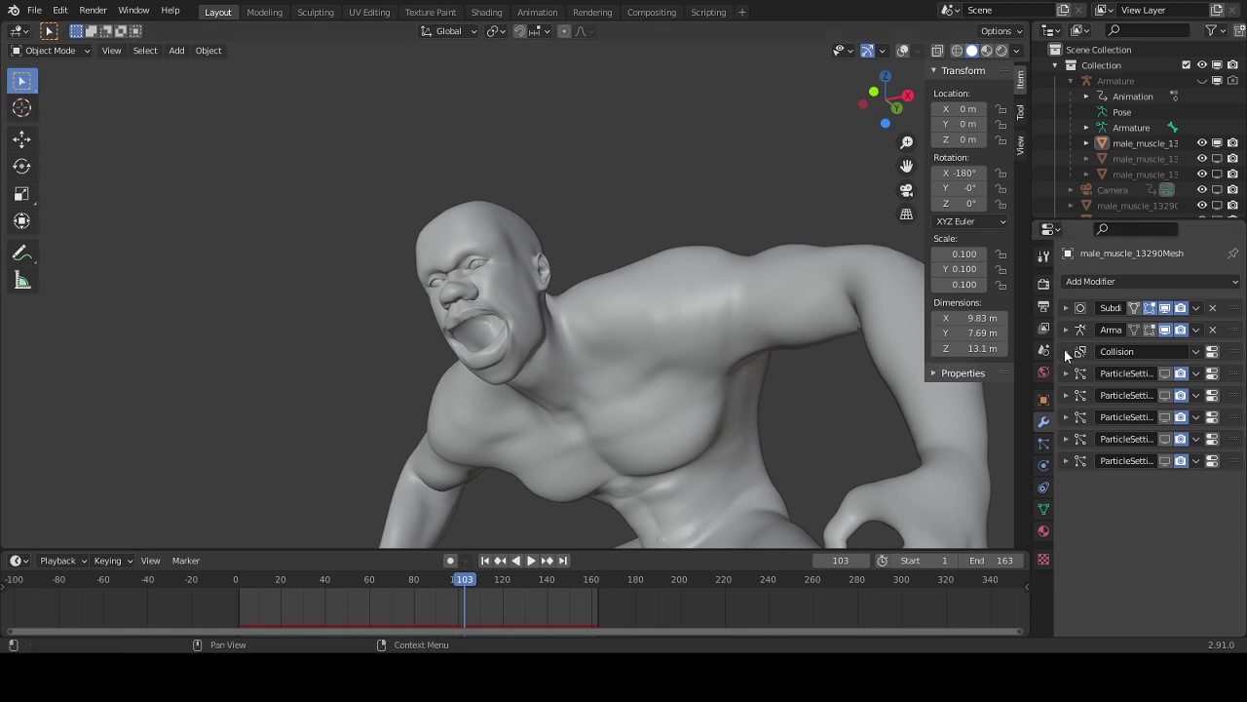
{"action": "mouse_move", "coordinate": [885, 97]}
{"action": "left_mouse_down"}
{"action": "mouse_move", "coordinate": [902, 105]}
{"action": "mouse_move", "coordinate": [889, 102]}
{"action": "mouse_move", "coordinate": [811, 219]}
{"action": "left_mouse_up"}
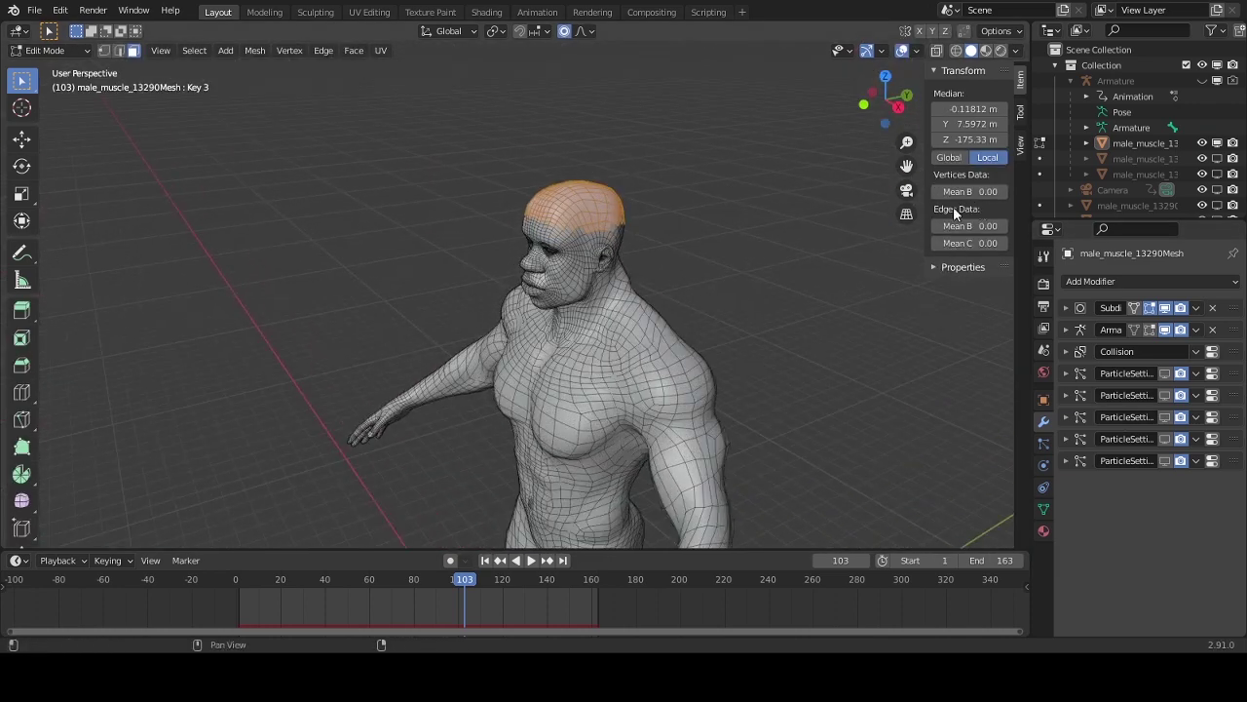
- Add a new vertex group, Group.010, for the scalp selection
{"action": "left_click", "coordinate": [1045, 506]}
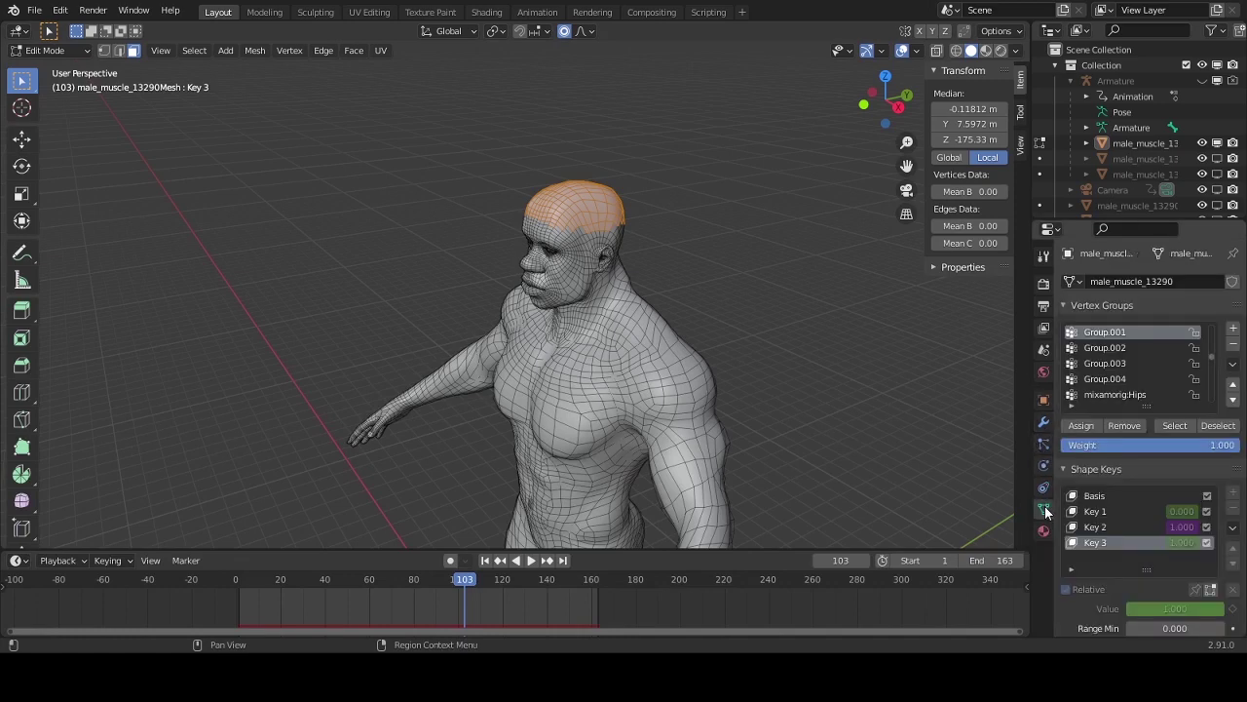
{"action": "left_click", "coordinate": [1232, 331]}
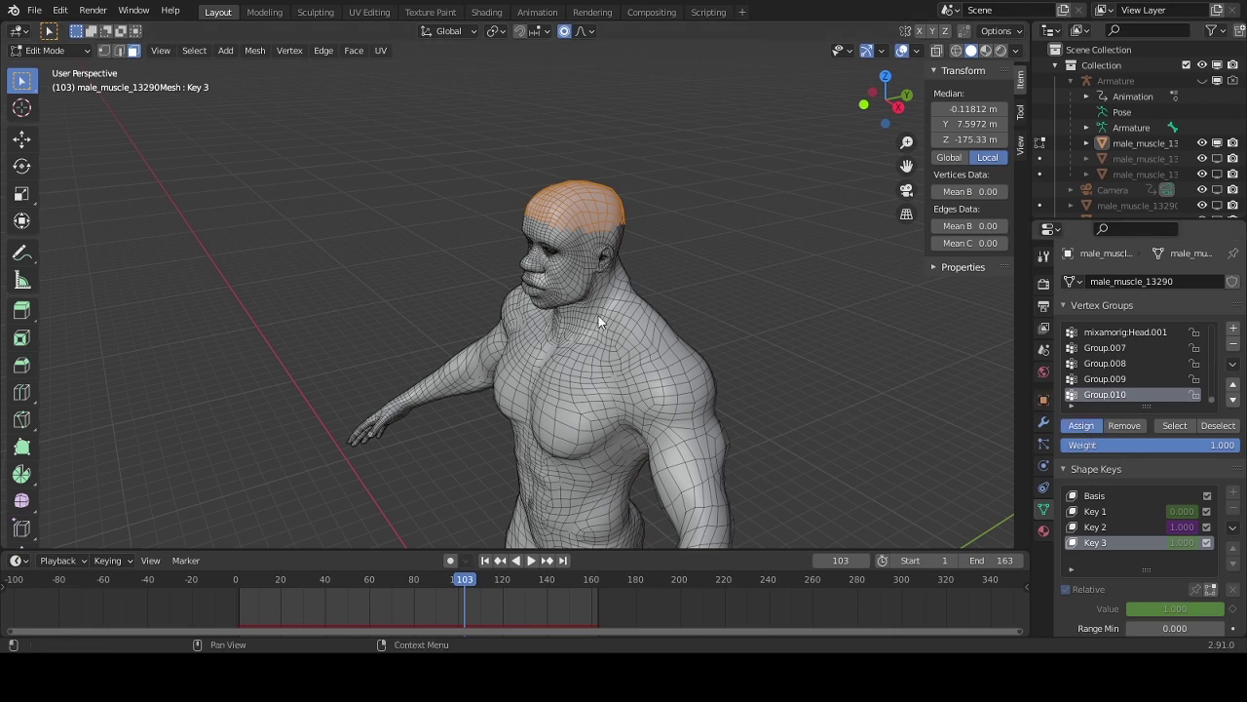
{"action": "left_click_drag", "start_coordinate": [850, 140], "coordinate": [849, 224]}
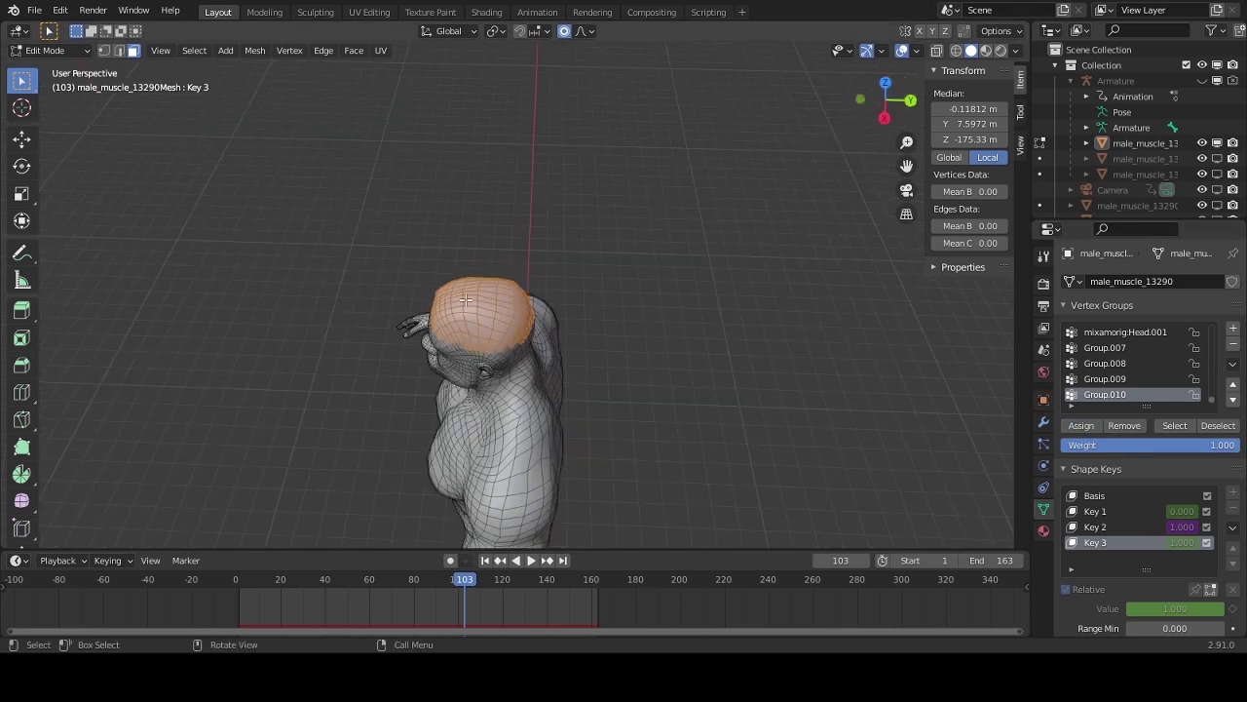
- Confirm the scalp selection by clearing and restoring it, and show the Hair particle settings
{"action": "left_click", "coordinate": [848, 350]}
{"action": "middle_click_drag", "start_coordinate": [848, 351], "coordinate": [799, 250]}
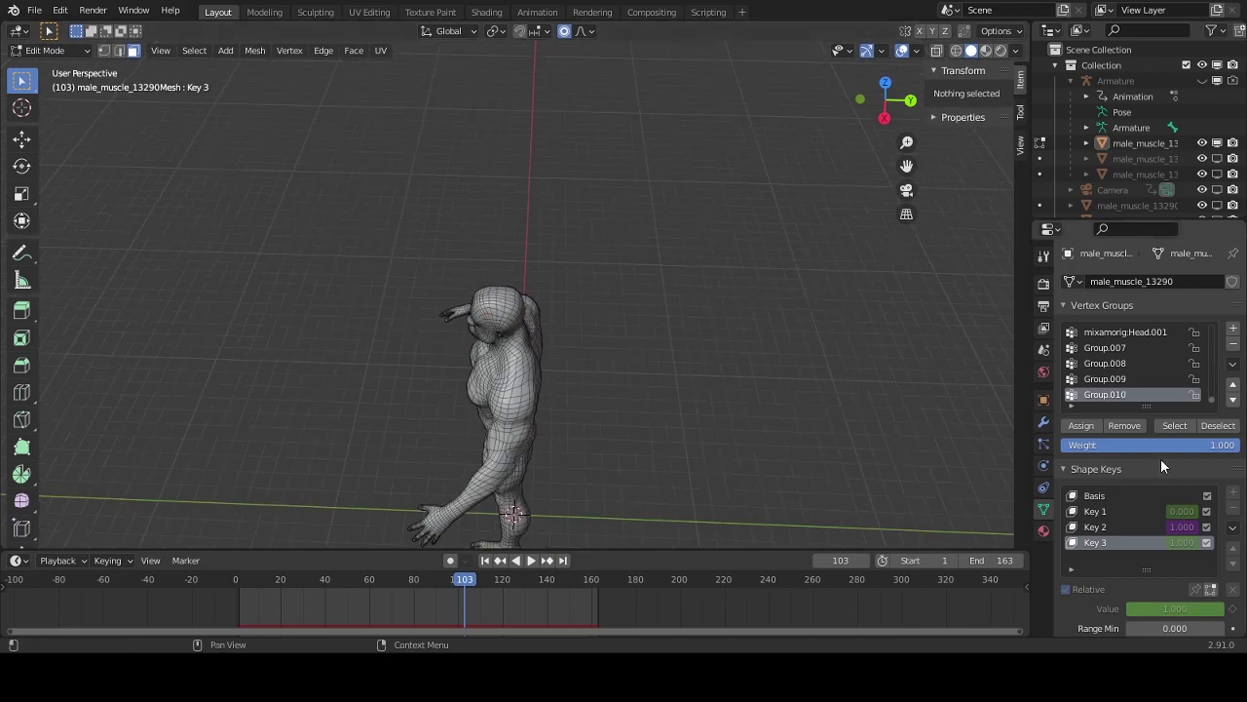
{"action": "key", "text": "ctrl+z"}
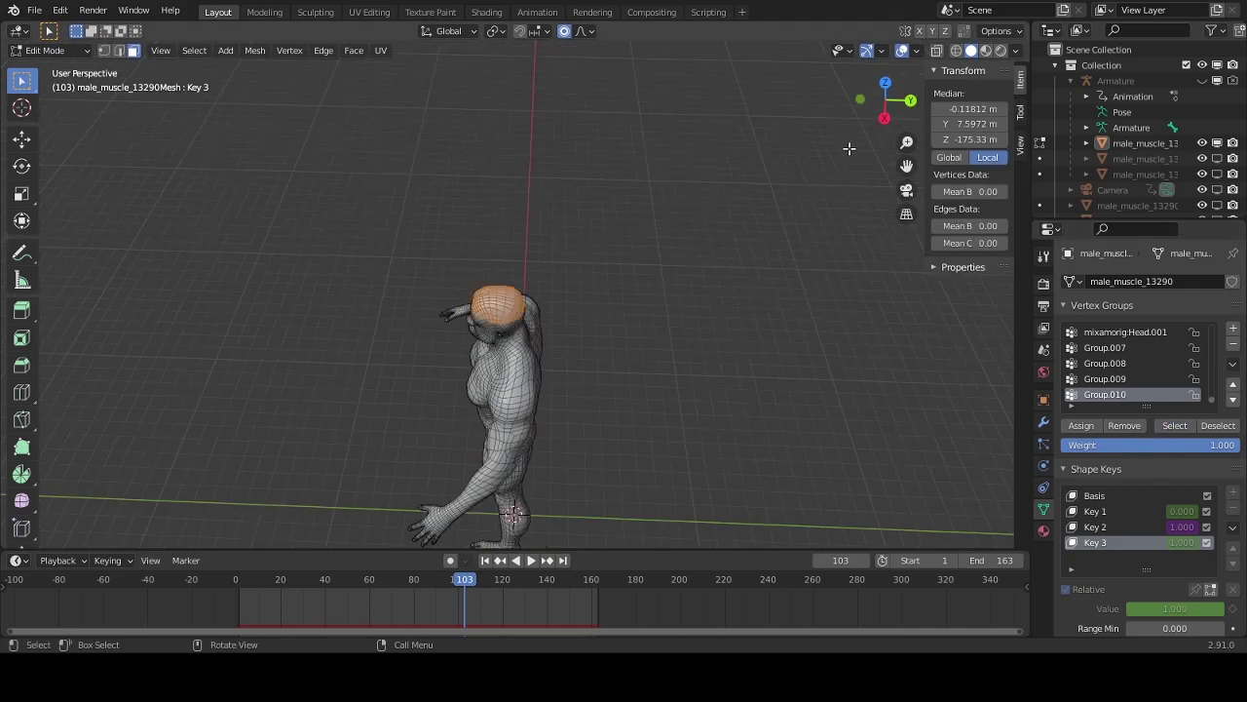
{"action": "mouse_move", "coordinate": [872, 112]}
{"action": "left_mouse_down"}
{"action": "mouse_move", "coordinate": [828, 108]}
{"action": "mouse_move", "coordinate": [877, 102]}
{"action": "left_mouse_up"}
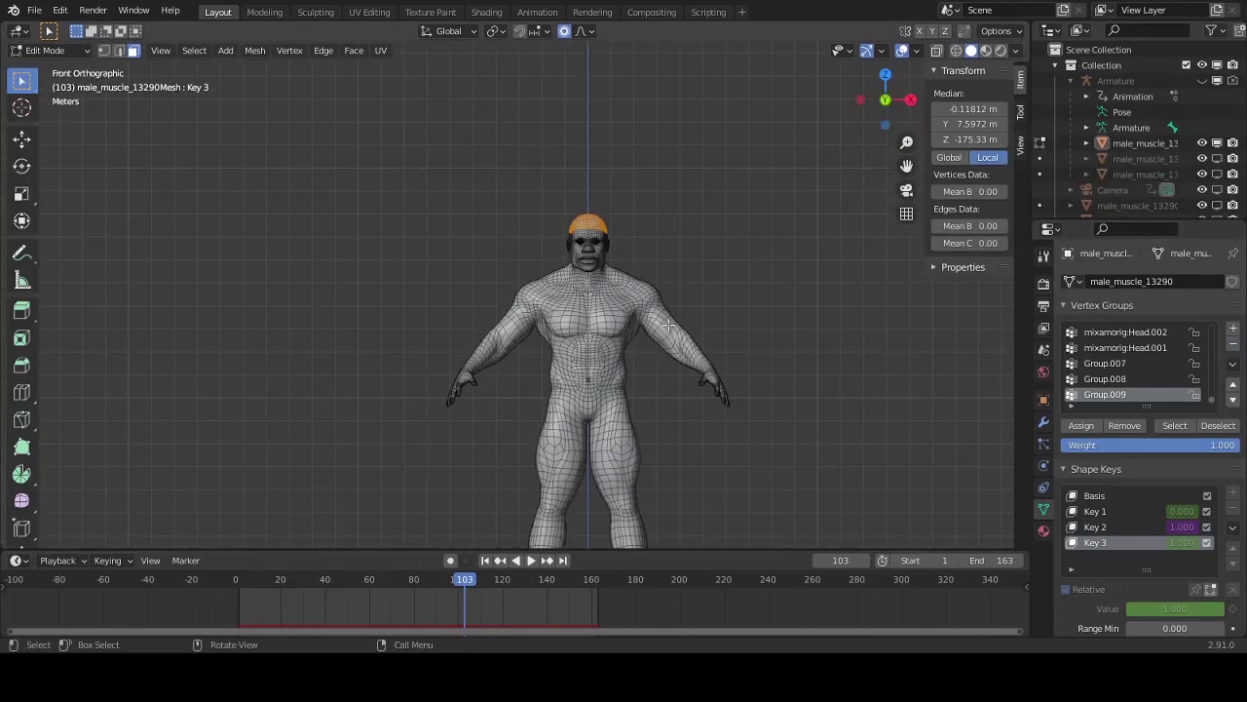
{"action": "left_click", "coordinate": [1044, 443]}
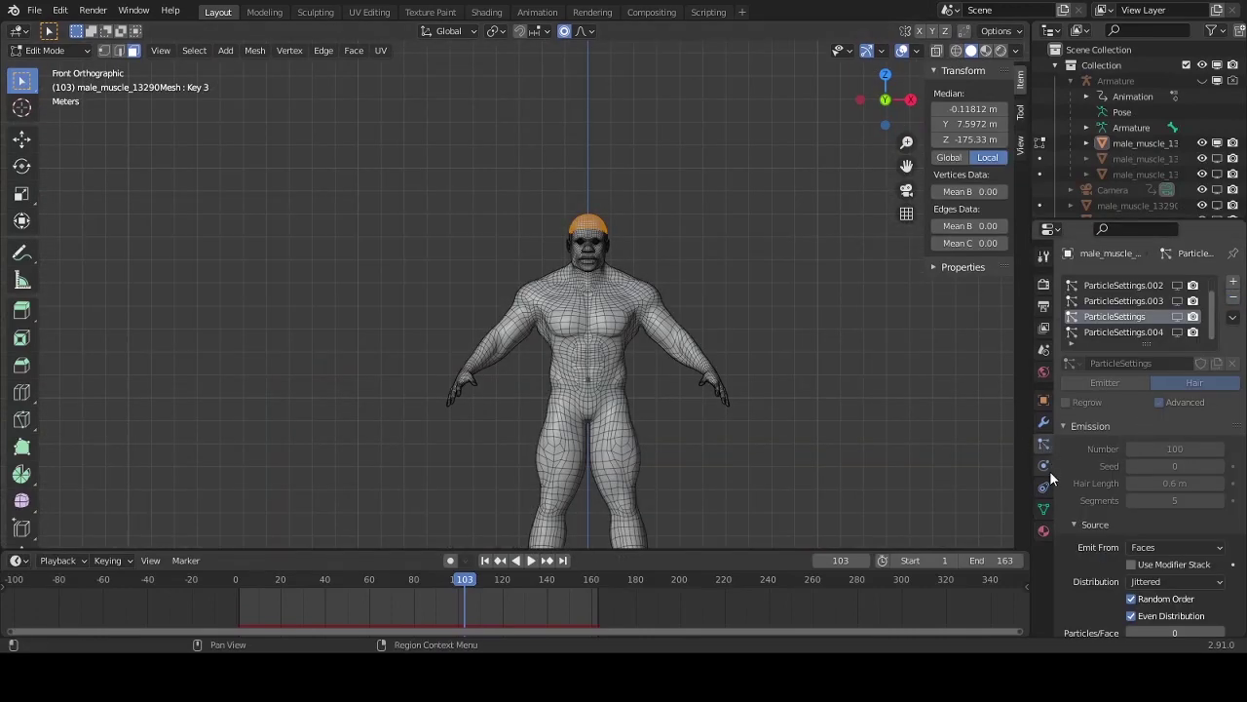
- Review the hair particle settings and orbit the head to inspect the thick interpolated spikes
{"action": "scroll", "coordinate": [1125, 452], "scroll_direction": "down", "scroll_amount": 5}
{"action": "scroll", "coordinate": [1087, 498], "scroll_direction": "down", "scroll_amount": 5}
{"action": "scroll", "coordinate": [1086, 494], "scroll_direction": "up", "scroll_amount": 10}
{"action": "scroll", "coordinate": [1191, 387], "scroll_direction": "down", "scroll_amount": 1}
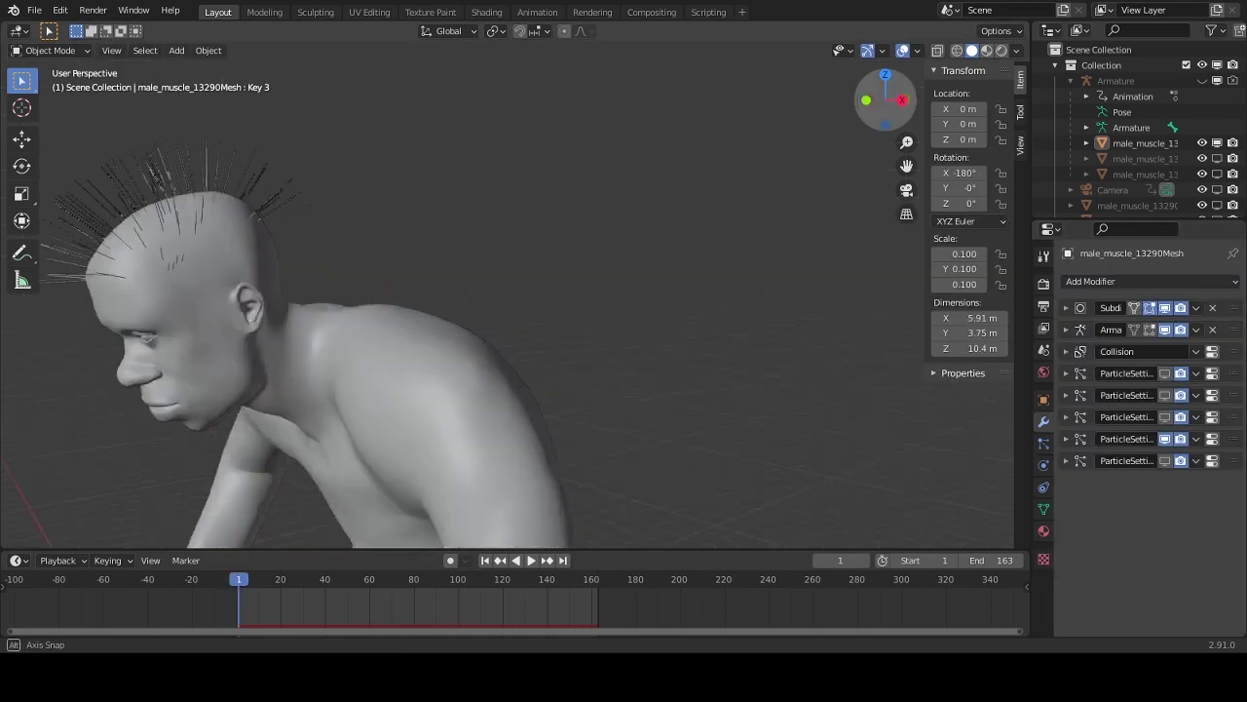
{"action": "middle_click_drag", "start_coordinate": [585, 292], "coordinate": [644, 311]}
{"action": "middle_click_drag", "start_coordinate": [507, 292], "coordinate": [390, 292]}
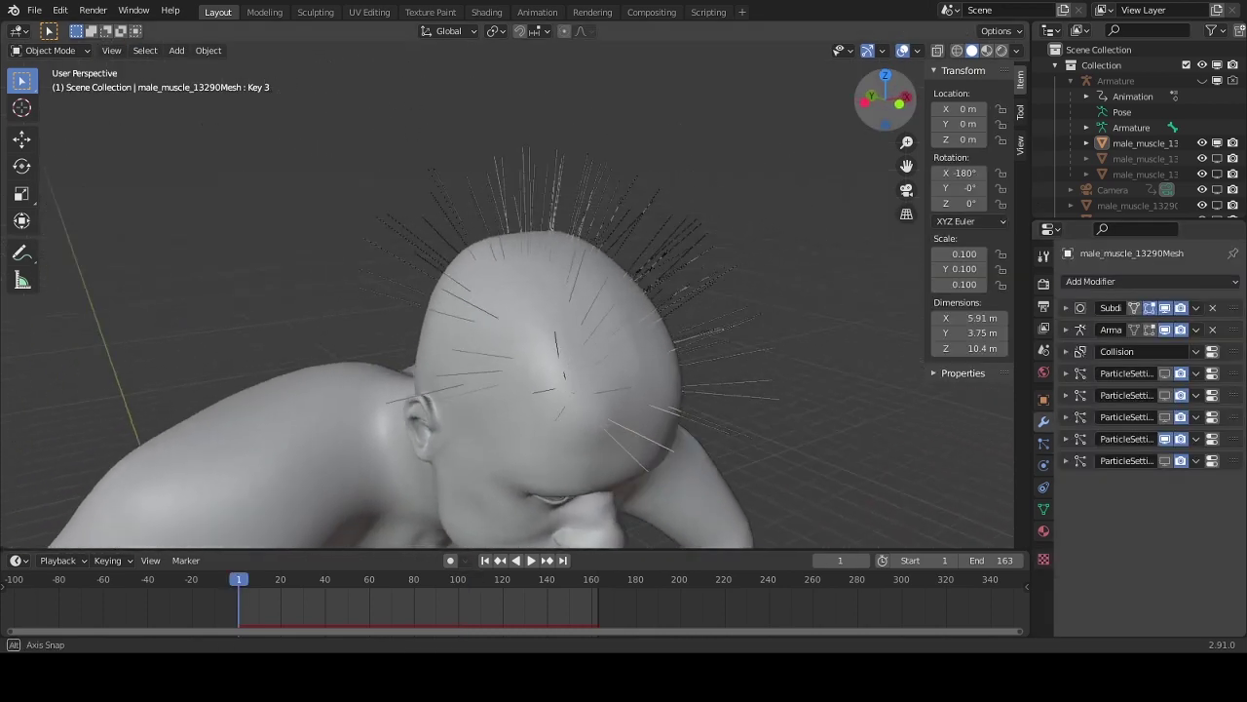
{"action": "middle_click_drag", "start_coordinate": [506, 292], "coordinate": [389, 292]}
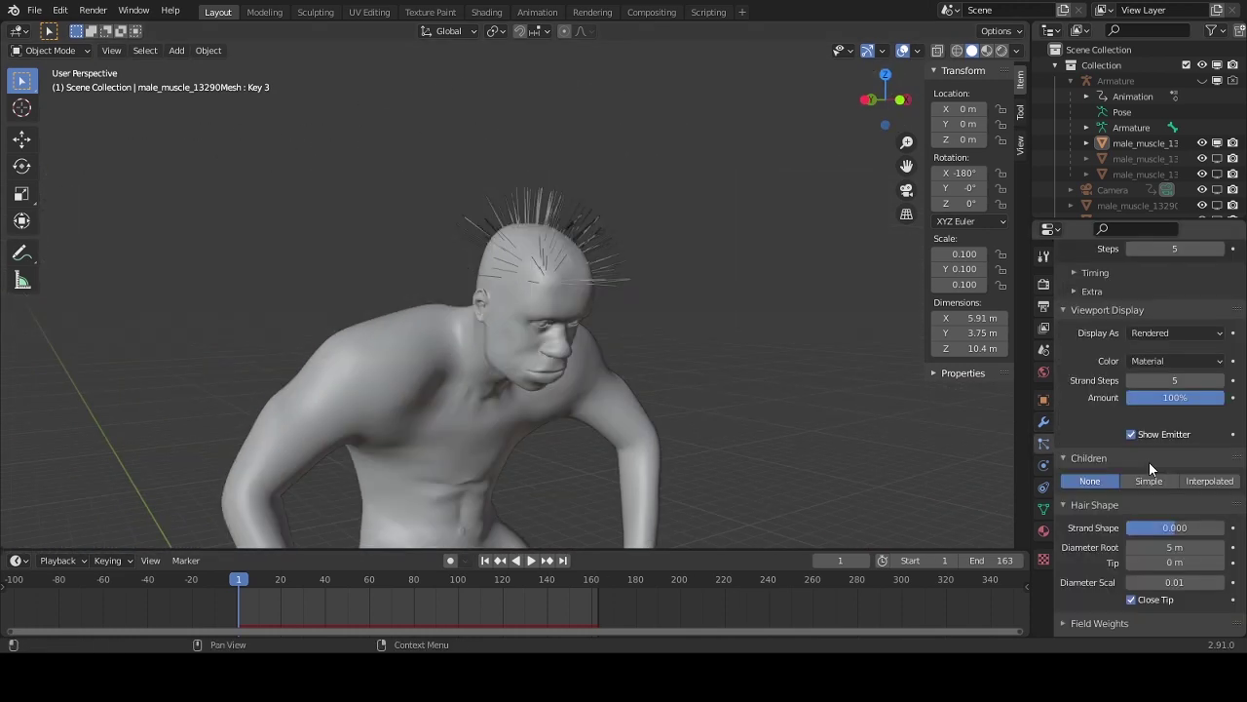
{"action": "scroll", "coordinate": [1150, 465], "scroll_direction": "down", "scroll_amount": 3}
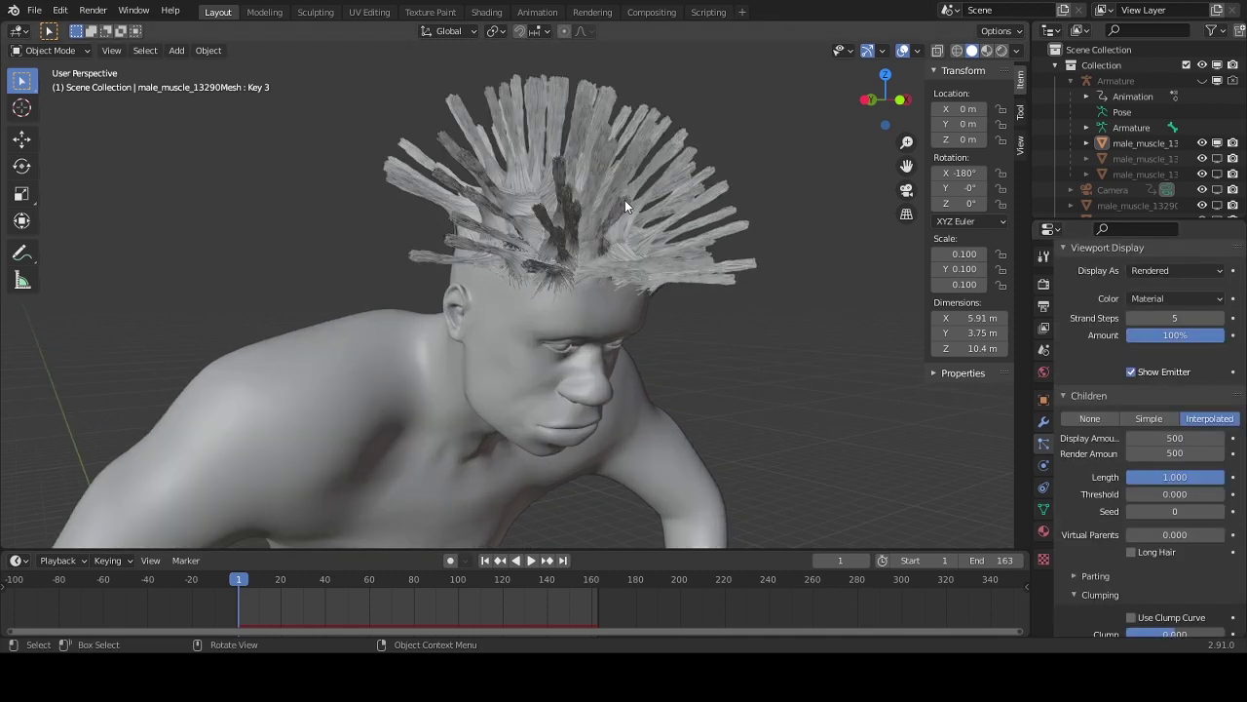
{"action": "middle_click_drag", "start_coordinate": [625, 200], "coordinate": [507, 214]}
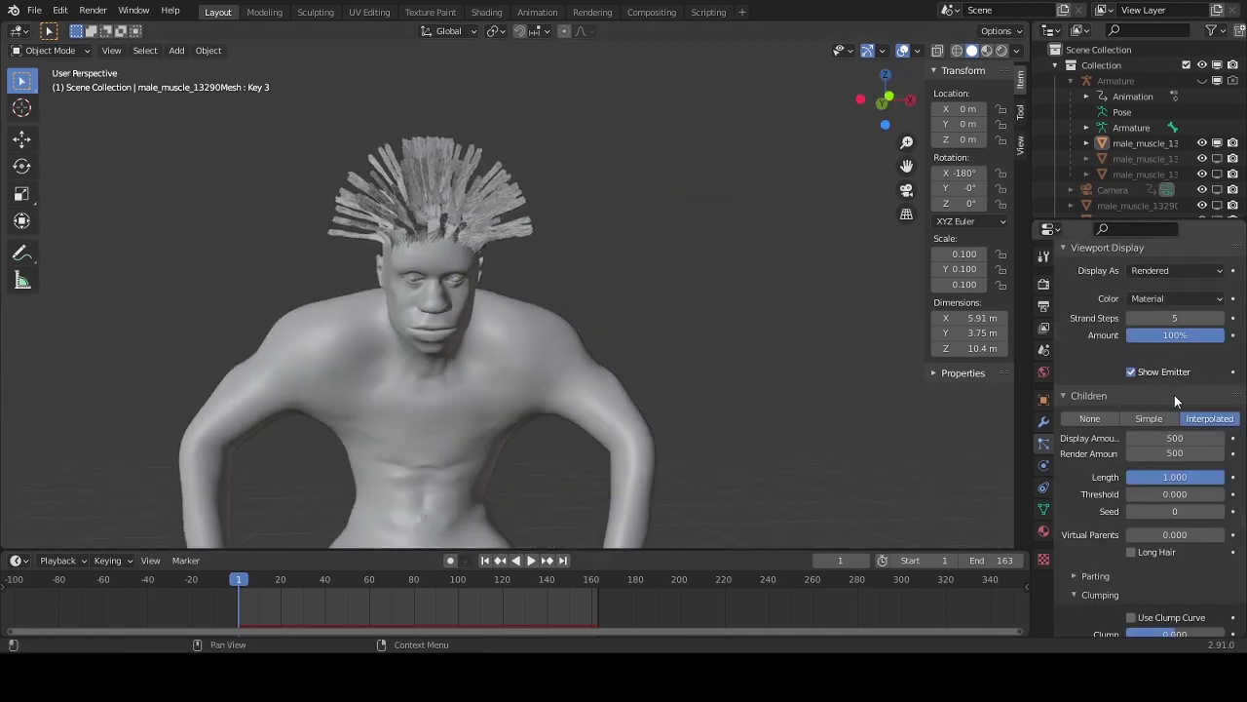
{"action": "scroll", "coordinate": [1174, 395], "scroll_direction": "down", "scroll_amount": 9}
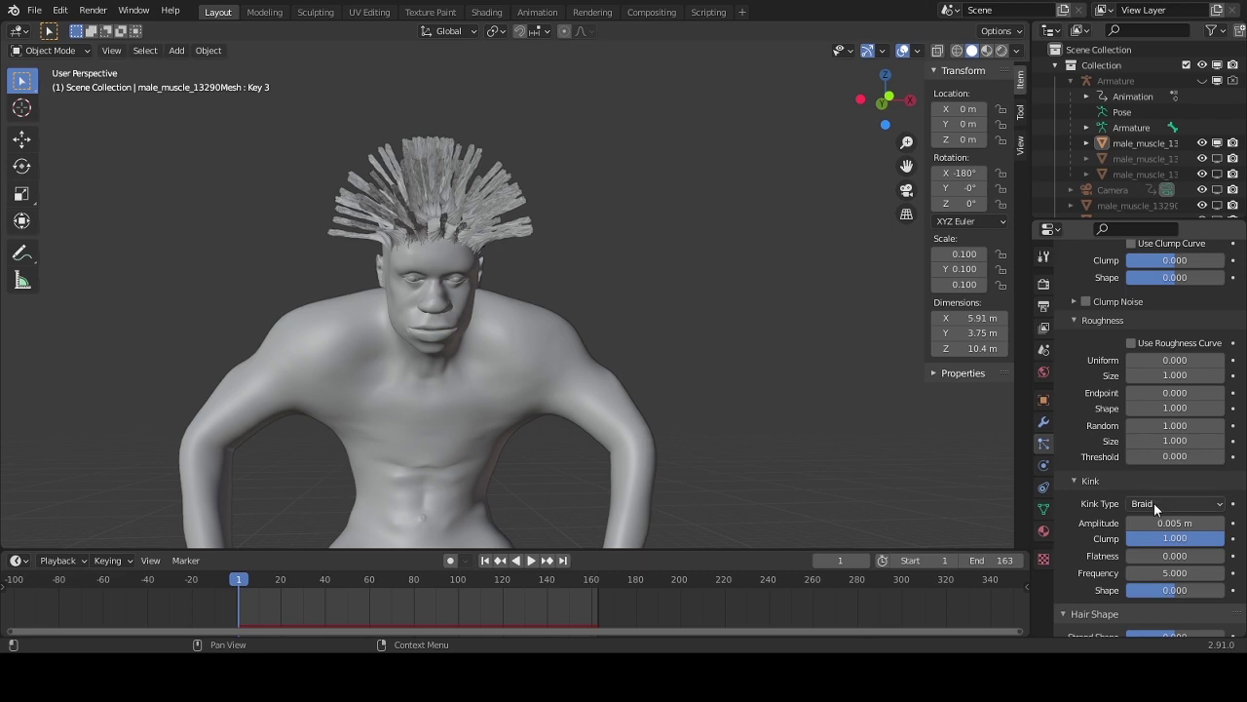
{"action": "left_click_drag", "start_coordinate": [893, 114], "coordinate": [882, 132]}
{"action": "scroll", "coordinate": [590, 305], "scroll_direction": "up", "scroll_amount": 3}
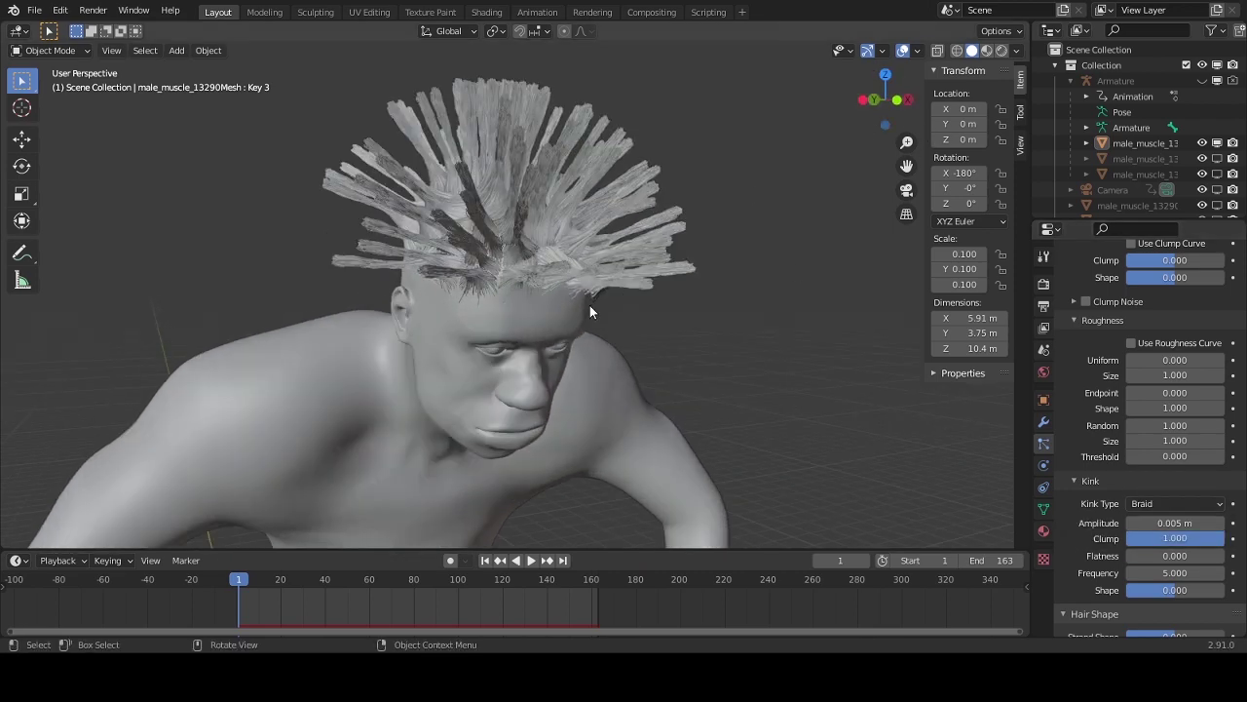
{"action": "scroll", "coordinate": [577, 310], "scroll_direction": "up", "scroll_amount": 4}
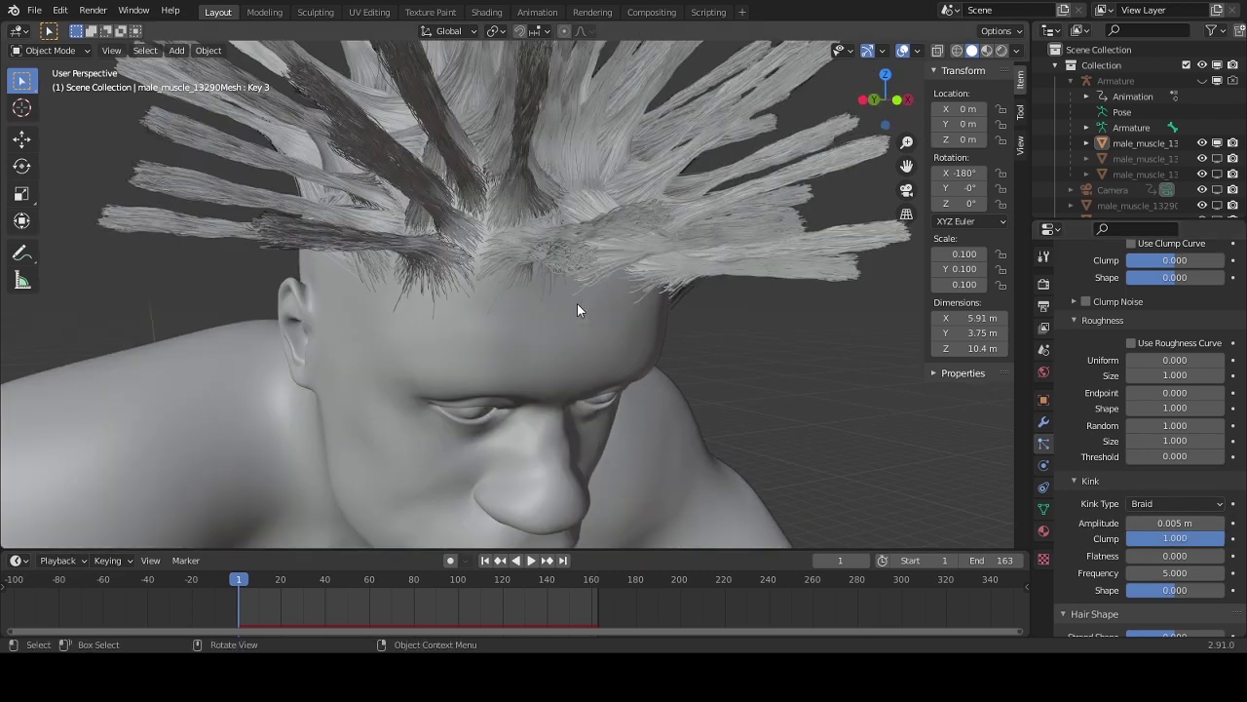
{"action": "left_click", "coordinate": [1165, 501]}
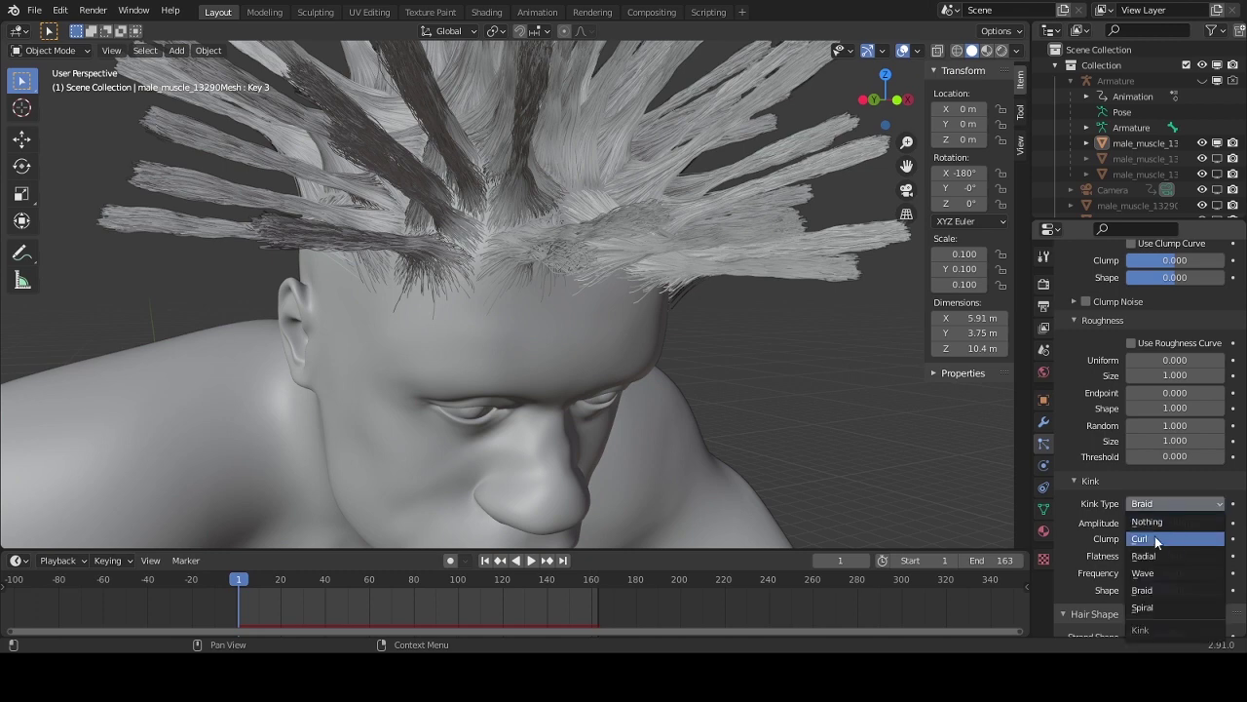
{"action": "left_click", "coordinate": [1140, 538]}
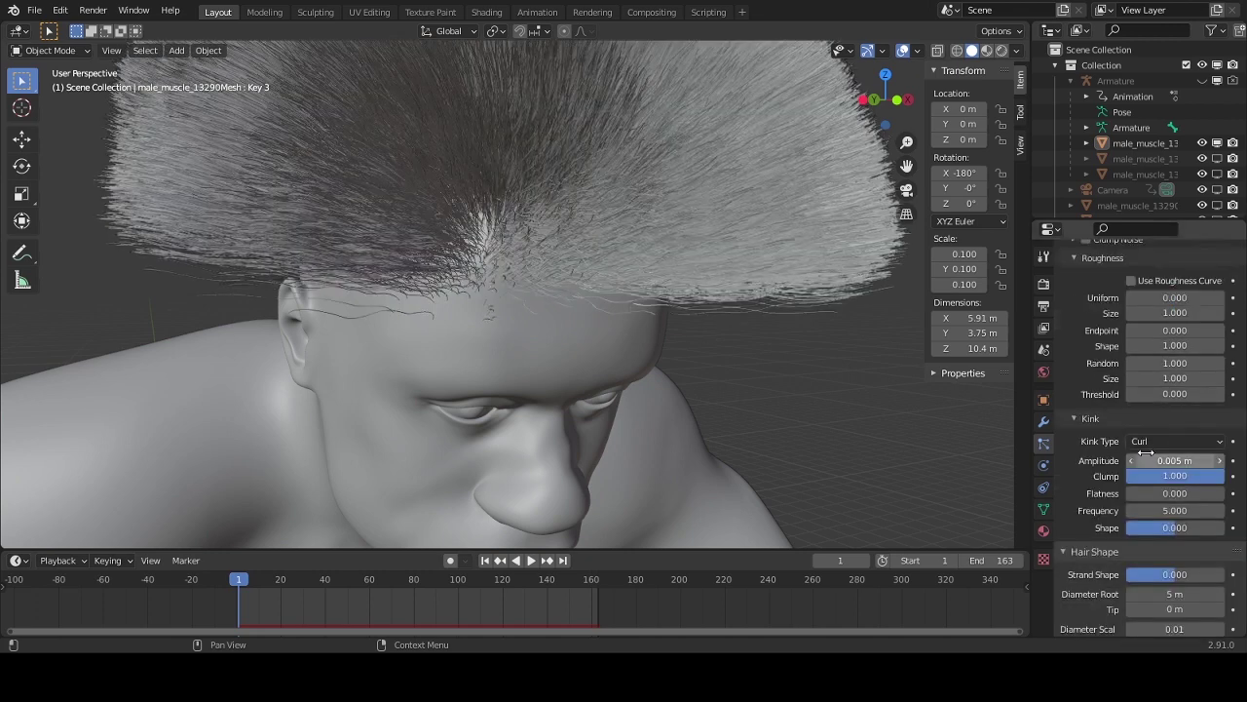
{"action": "left_click", "coordinate": [1165, 441]}
{"action": "left_click", "coordinate": [1153, 511]}
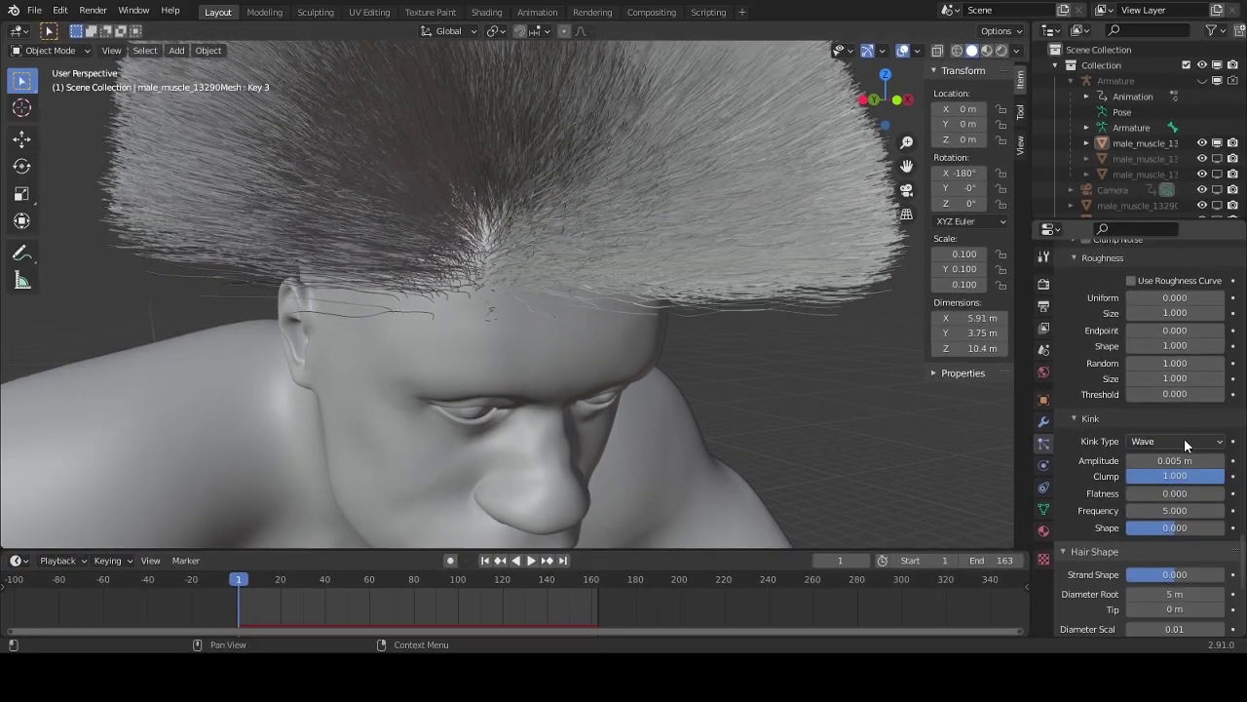
{"action": "left_click", "coordinate": [1181, 444]}
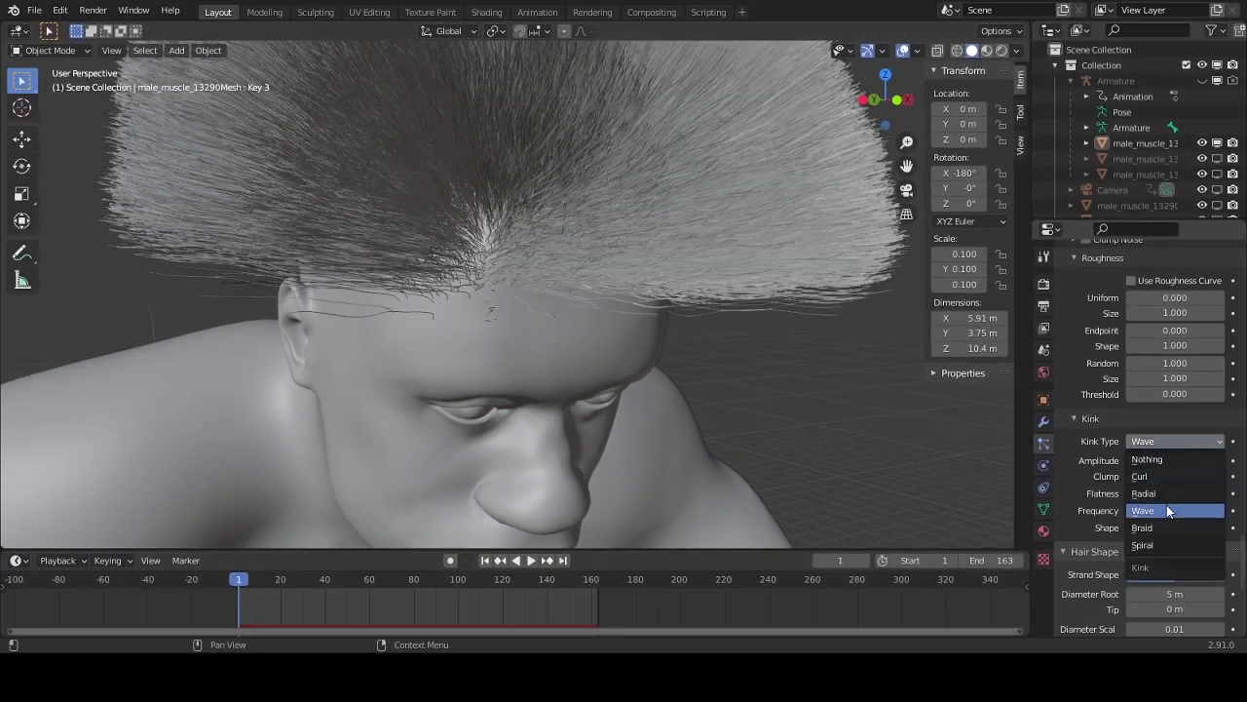
{"action": "key", "text": "Return"}
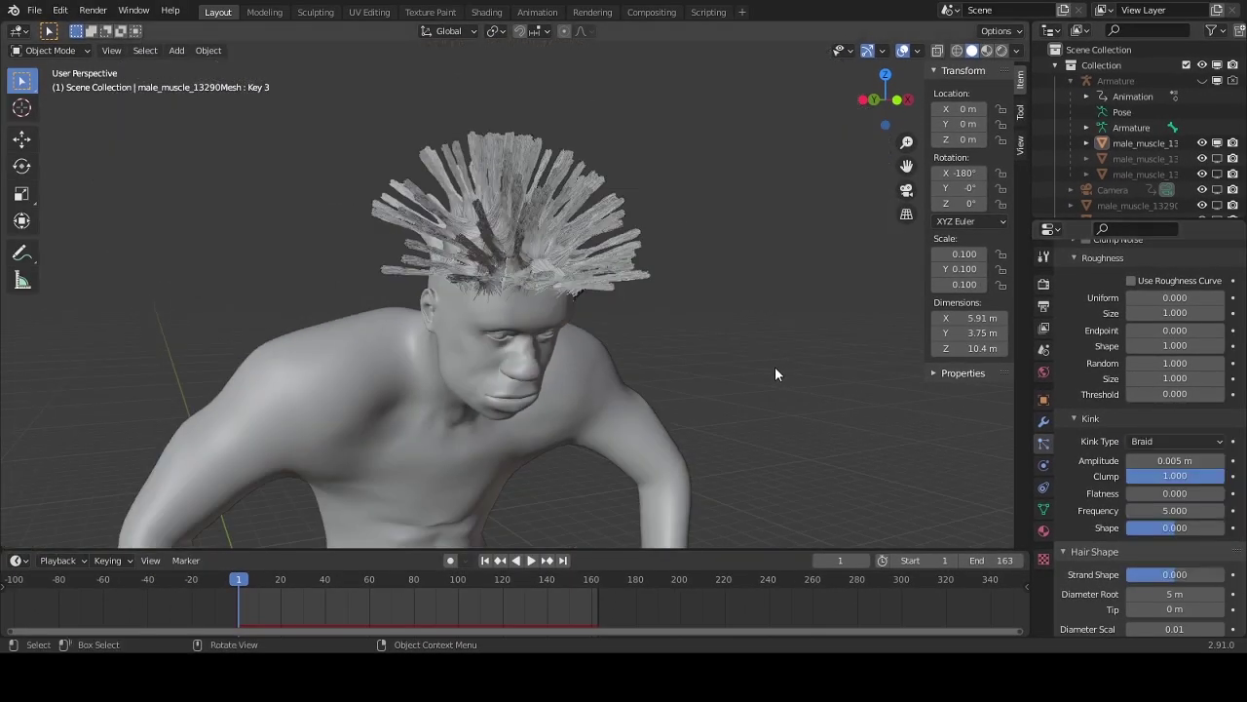
{"action": "mouse_move", "coordinate": [885, 100]}
{"action": "left_mouse_down"}
{"action": "mouse_move", "coordinate": [897, 108]}
{"action": "mouse_move", "coordinate": [881, 97]}
{"action": "left_mouse_up"}
- Expand and collapse the Hair Dynamics cache settings
{"action": "scroll", "coordinate": [1095, 354], "scroll_direction": "up", "scroll_amount": 5}
{"action": "scroll", "coordinate": [1095, 353], "scroll_direction": "up", "scroll_amount": 5}
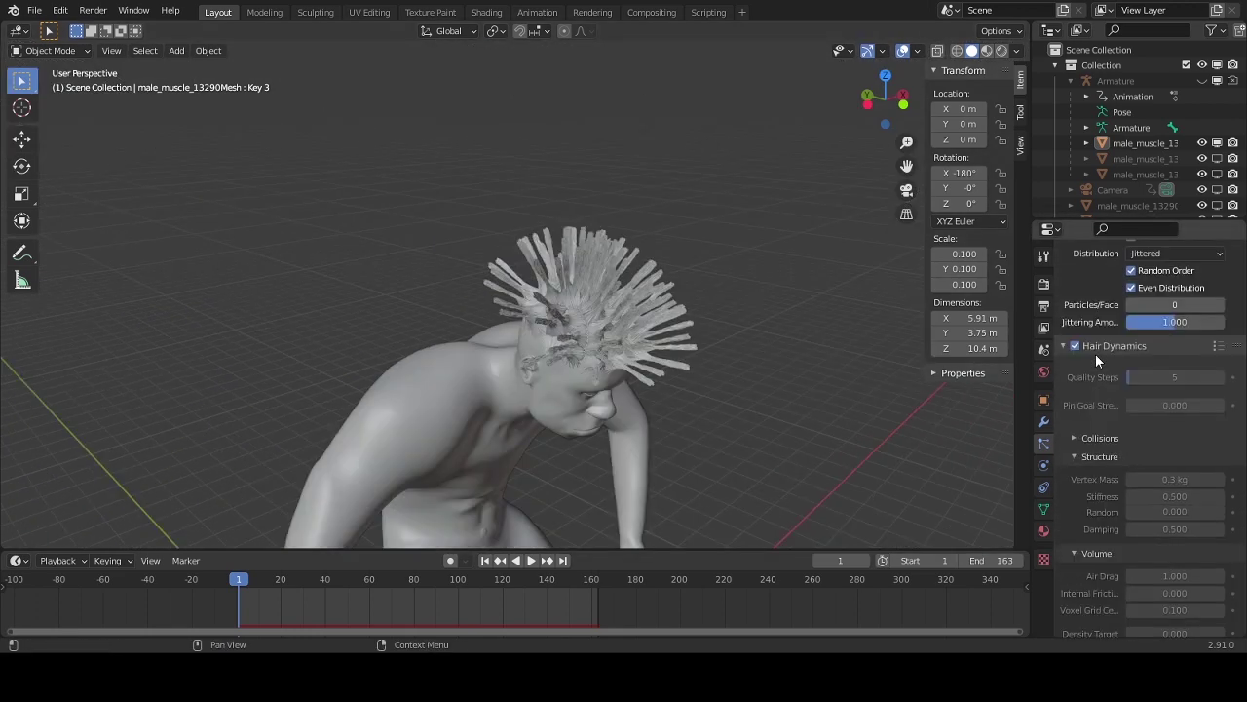
{"action": "left_click", "coordinate": [1064, 345]}
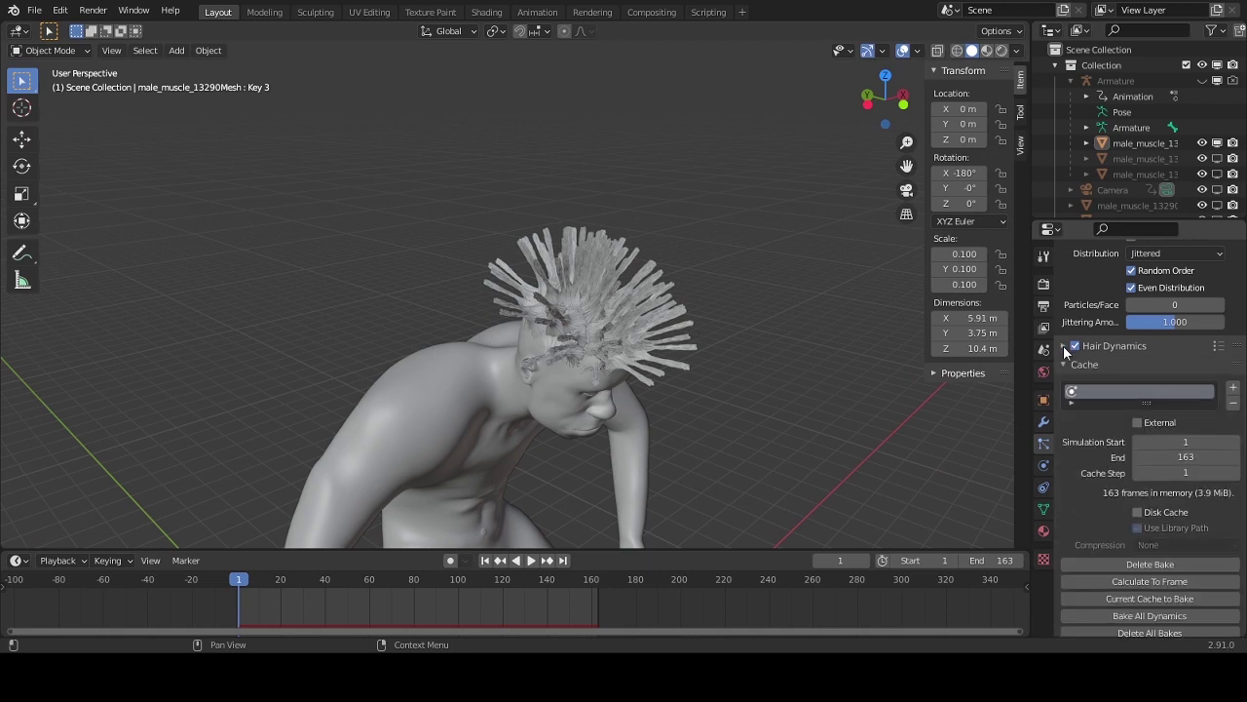
{"action": "left_click", "coordinate": [1063, 345]}
{"action": "left_click", "coordinate": [1063, 345]}
{"action": "scroll", "coordinate": [1141, 400], "scroll_direction": "down", "scroll_amount": 3}
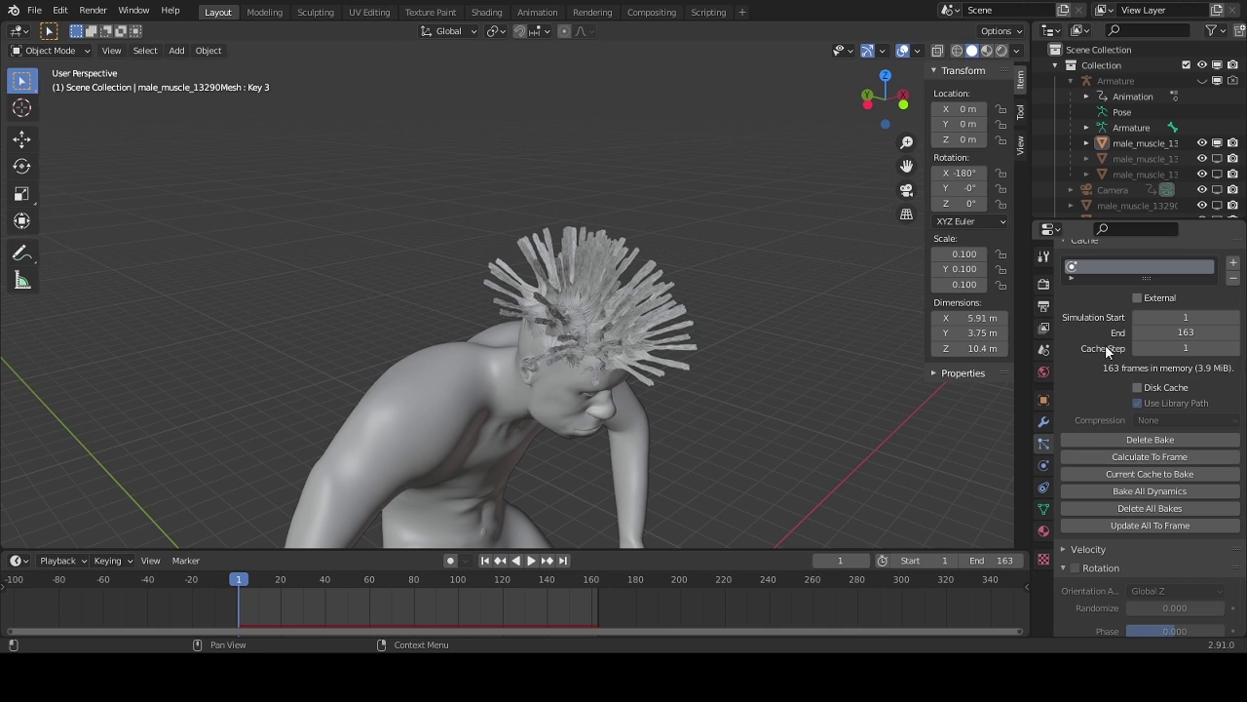
{"action": "scroll", "coordinate": [487, 370], "scroll_direction": "down", "scroll_amount": 3}
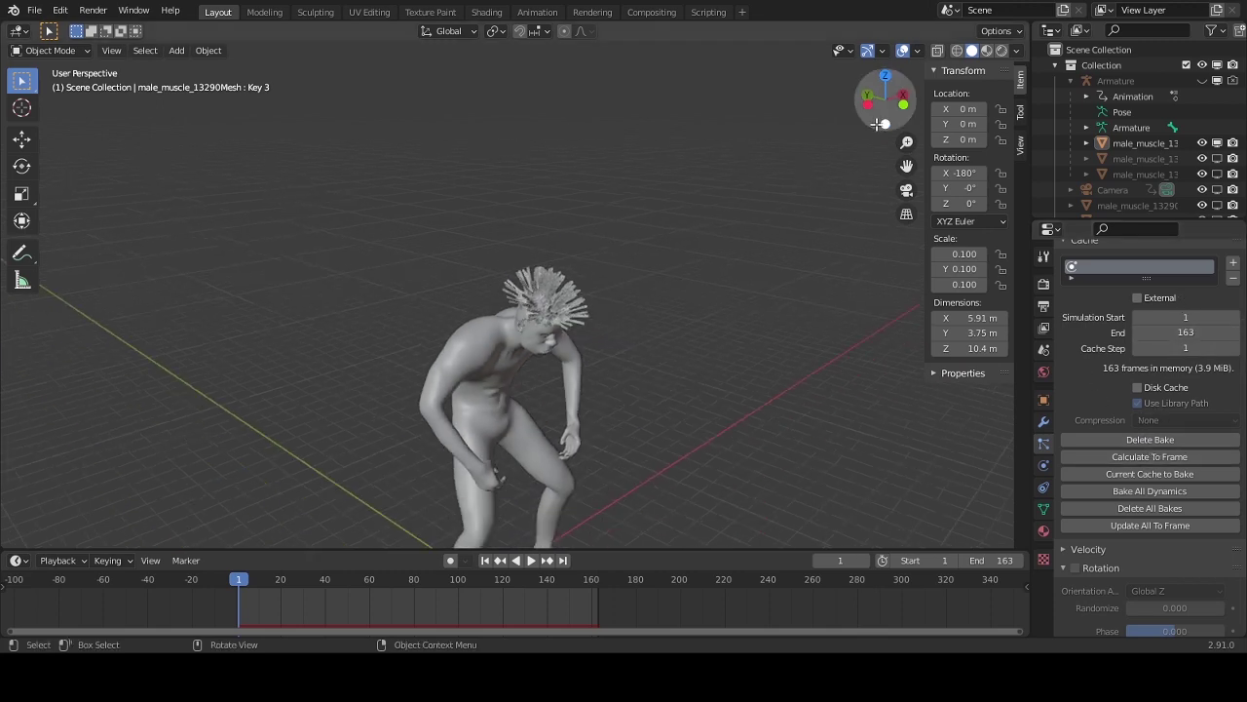
- Jump the animation to frame 106 and orbit around the posed character to check the hair
{"action": "middle_click_drag", "start_coordinate": [487, 370], "coordinate": [359, 568]}
{"action": "left_click", "coordinate": [471, 578]}
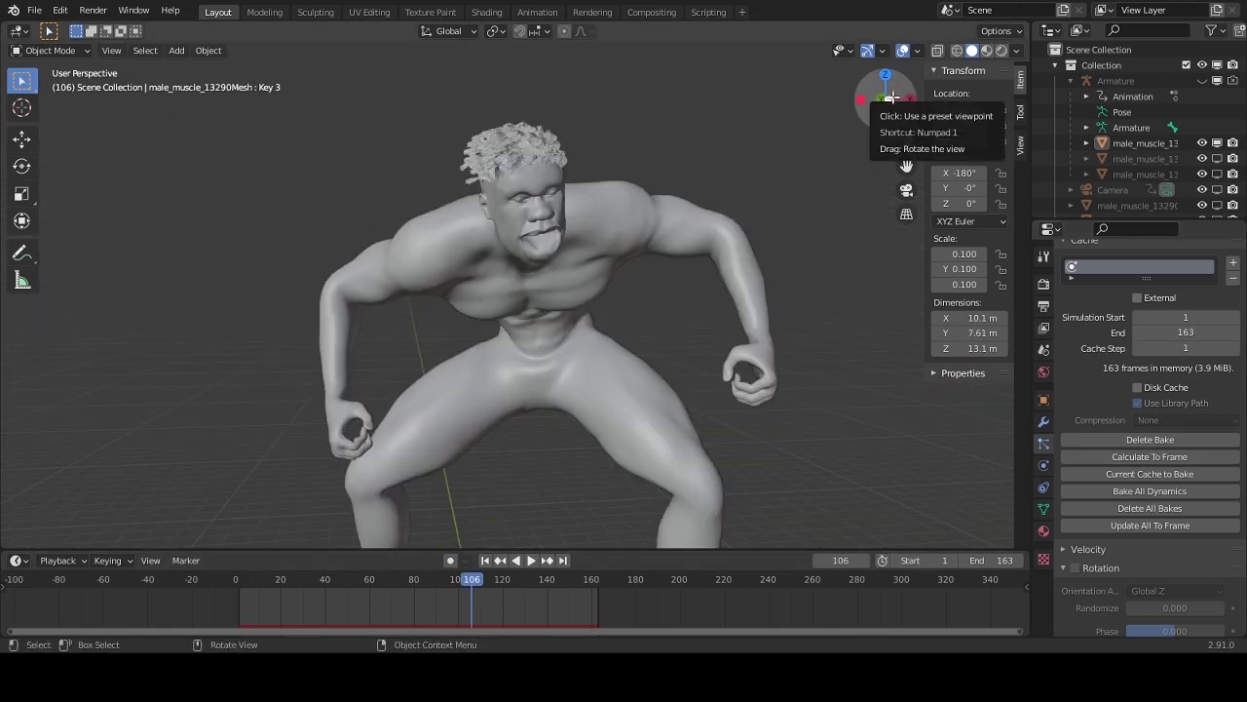
{"action": "mouse_move", "coordinate": [884, 100]}
{"action": "left_mouse_down"}
{"action": "mouse_move", "coordinate": [838, 107]}
{"action": "mouse_move", "coordinate": [891, 109]}
{"action": "left_mouse_up"}
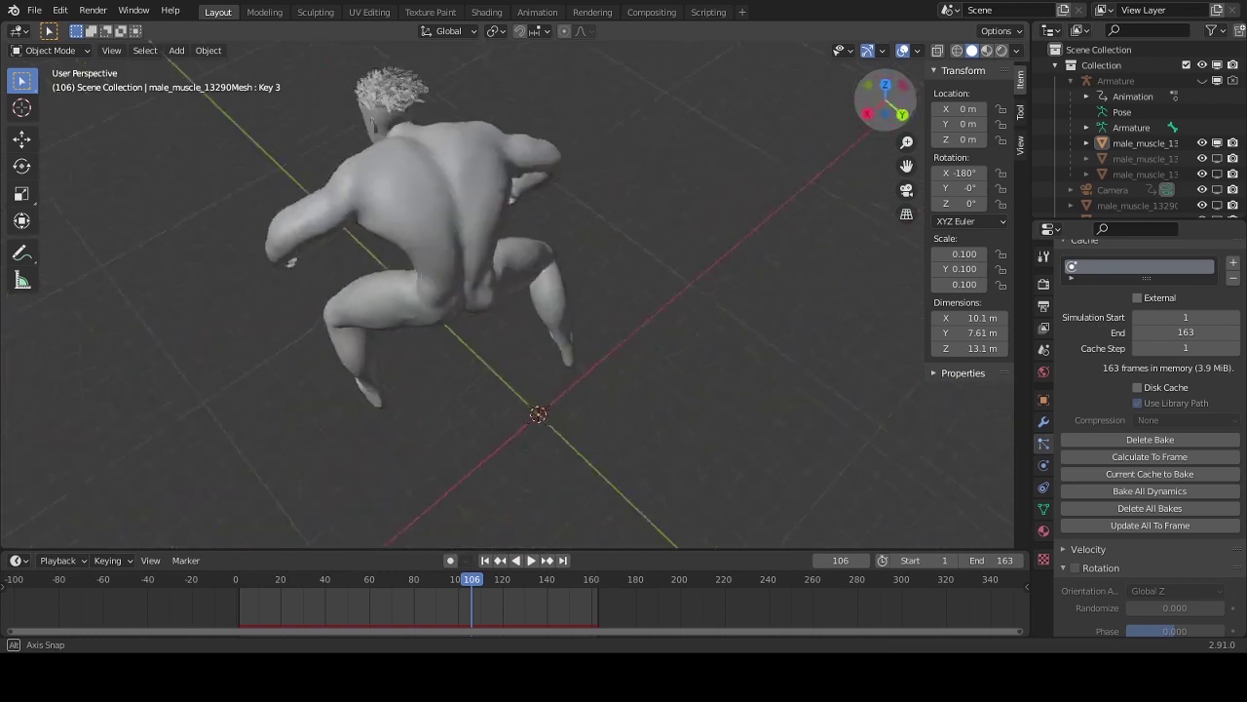
{"action": "scroll", "coordinate": [891, 109], "scroll_direction": "up", "scroll_amount": 4}
{"action": "scroll", "coordinate": [891, 110], "scroll_direction": "down", "scroll_amount": 3}
- Show the mesh's modifiers, then enter Edit Mode with a front view of the body
{"action": "left_click", "coordinate": [1177, 160]}
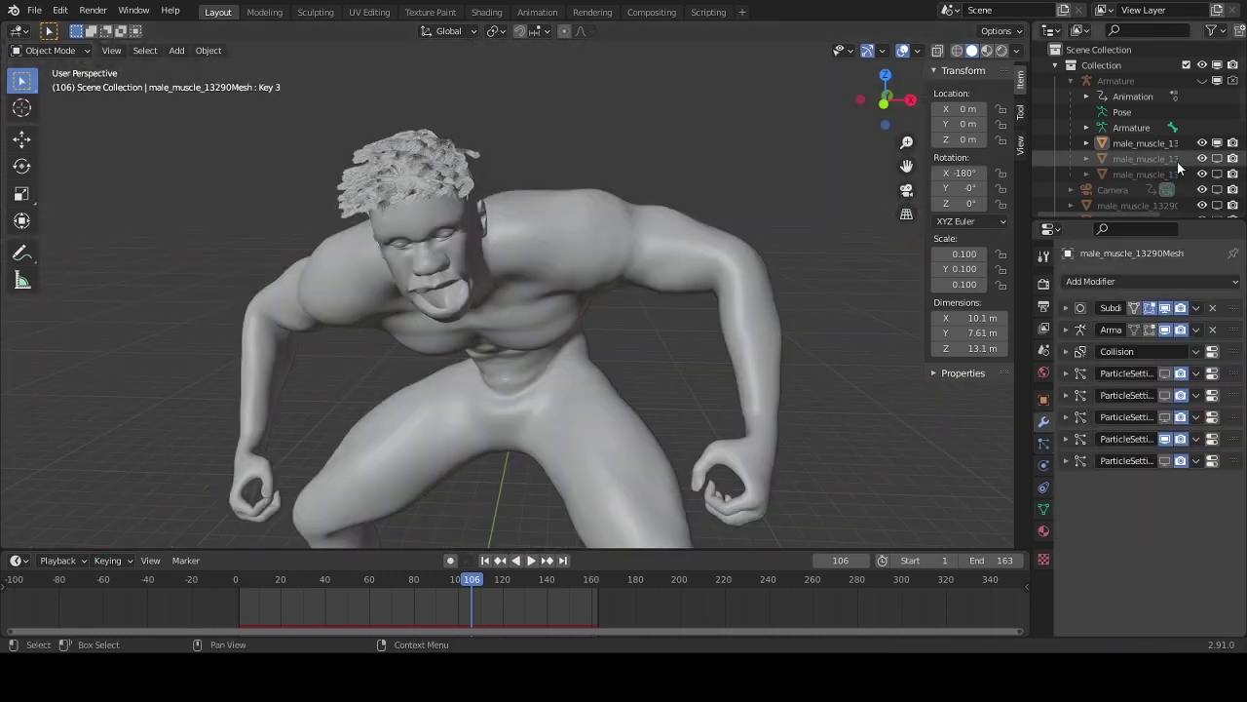
{"action": "scroll", "coordinate": [644, 268], "scroll_direction": "down", "scroll_amount": 3}
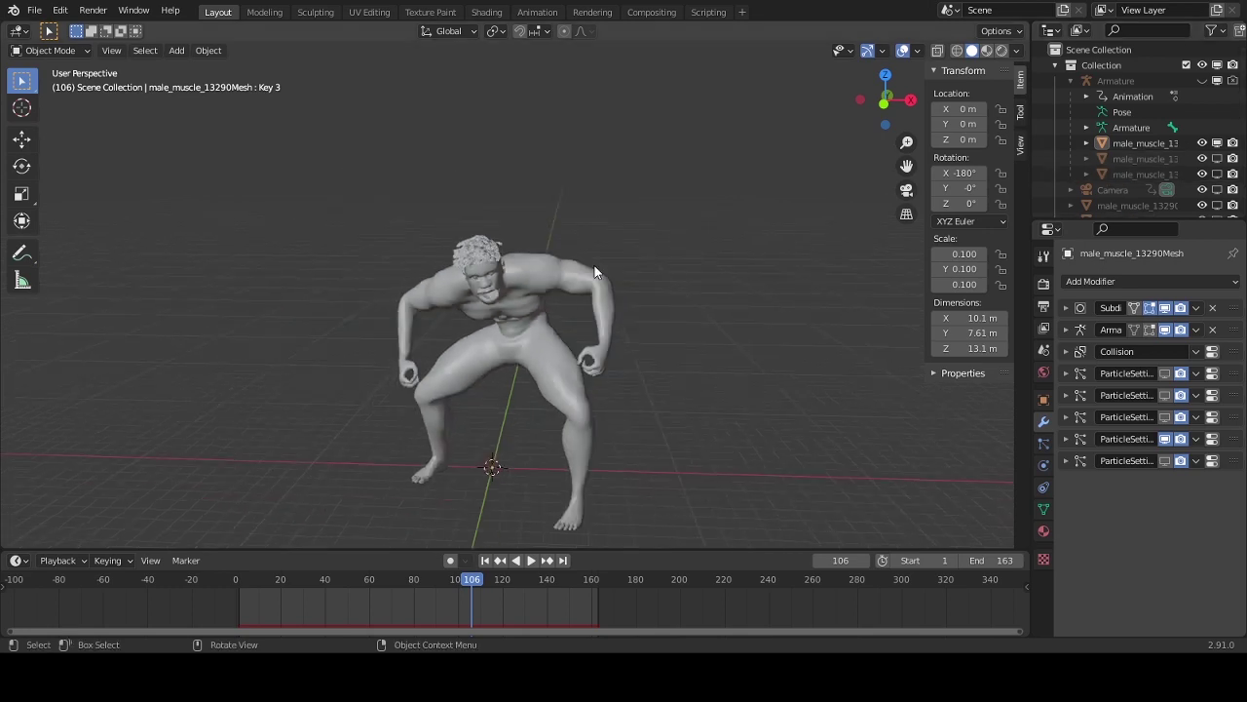
{"action": "key", "text": "Tab"}
{"action": "key", "text": "KP_1"}
- Lasso-select the torso and upper arms as the shirt mesh and check it from all sides
{"action": "mouse_move", "coordinate": [344, 140]}
{"action": "left_mouse_down"}
{"action": "mouse_move", "coordinate": [444, 122]}
{"action": "mouse_move", "coordinate": [445, 299]}
{"action": "left_mouse_up"}
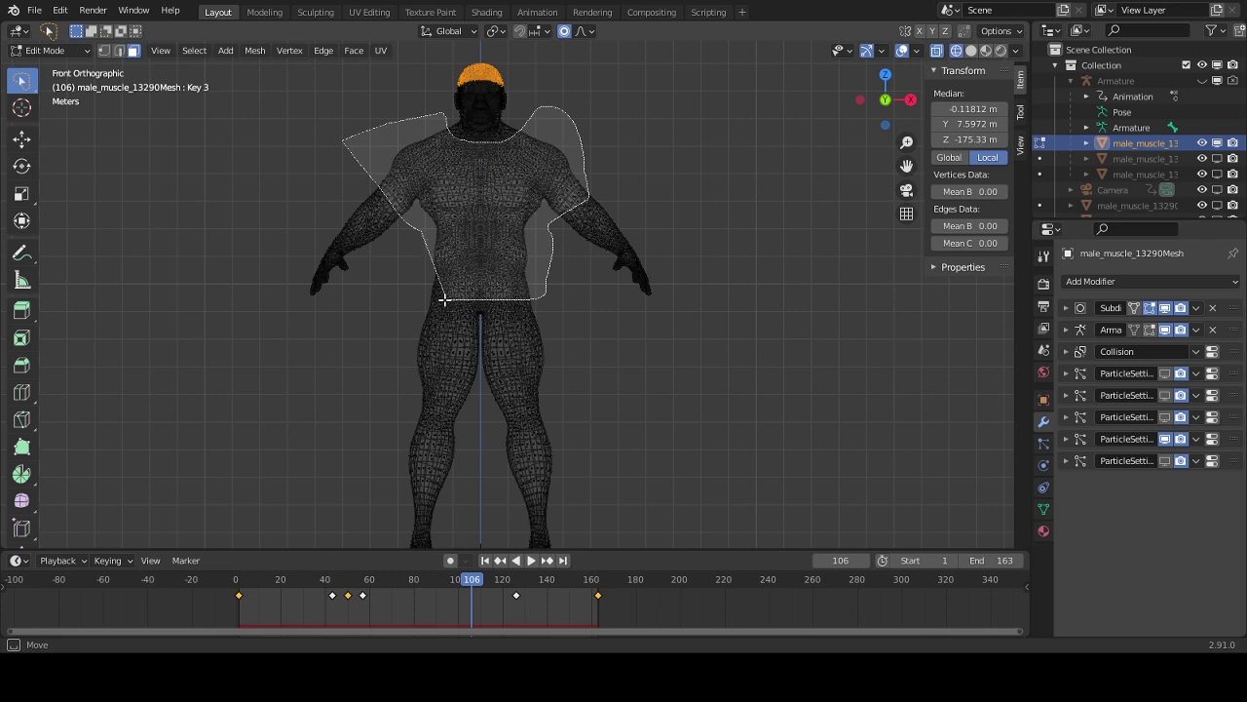
{"action": "left_click_drag", "start_coordinate": [429, 239], "coordinate": [417, 230]}
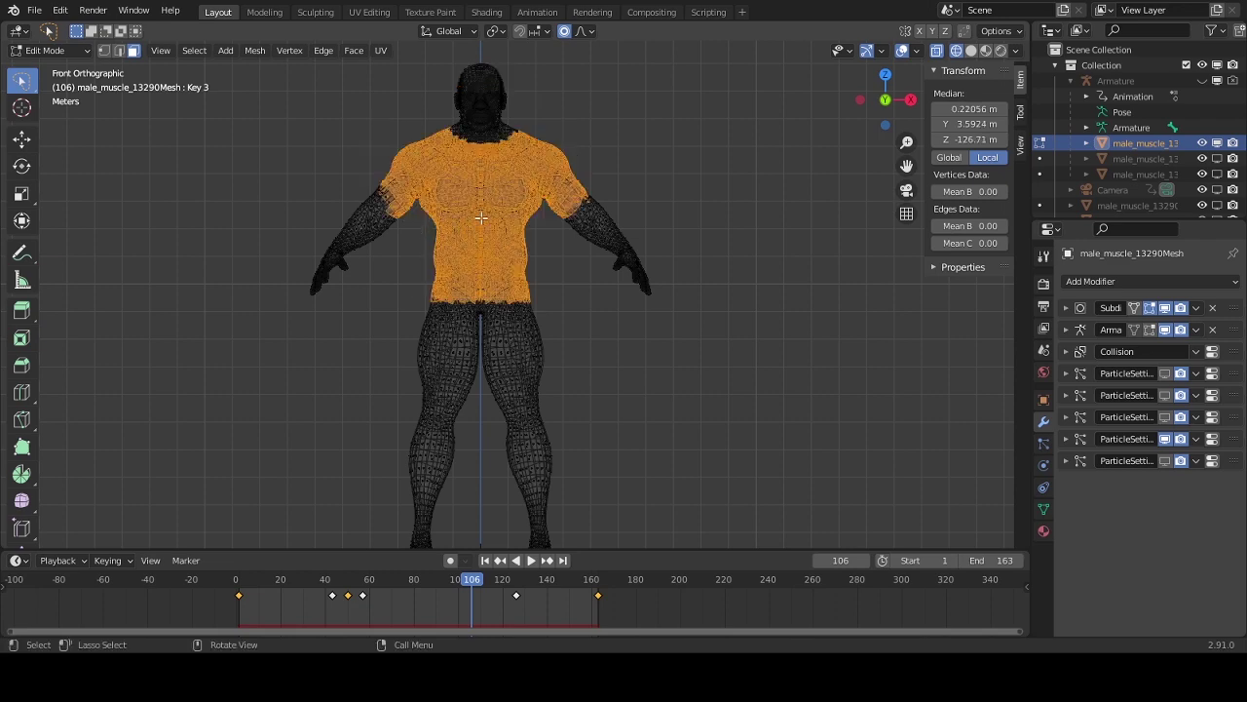
{"action": "scroll", "coordinate": [484, 216], "scroll_direction": "down", "scroll_amount": 1}
{"action": "scroll", "coordinate": [696, 173], "scroll_direction": "down", "scroll_amount": 1}
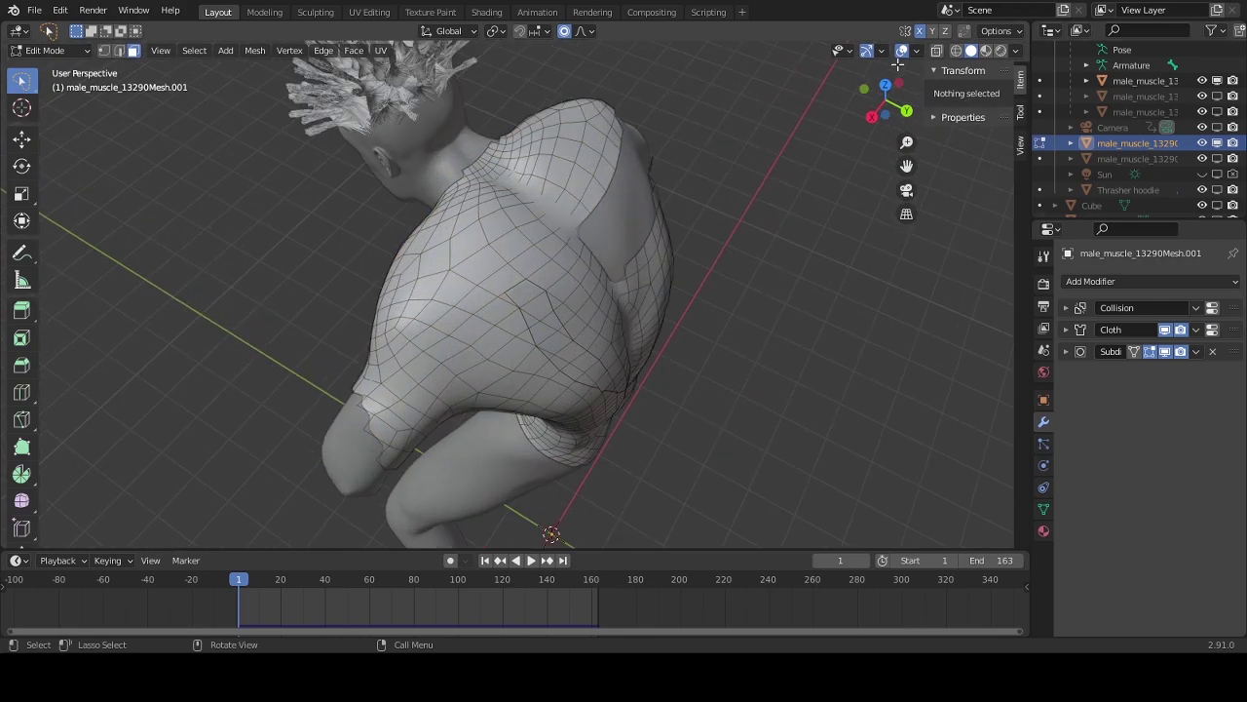
{"action": "left_click_drag", "start_coordinate": [898, 64], "coordinate": [475, 202]}
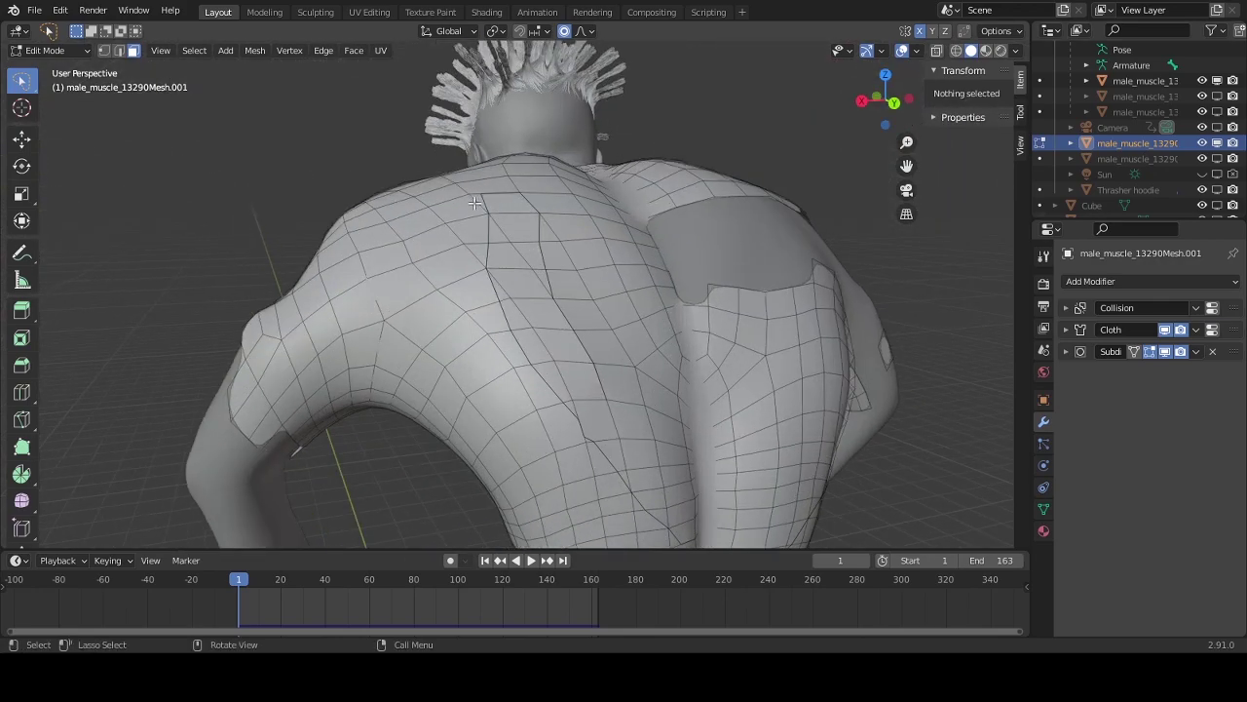
{"action": "middle_click_drag", "start_coordinate": [697, 530], "coordinate": [624, 488]}
{"action": "left_click_drag", "start_coordinate": [882, 97], "coordinate": [862, 108]}
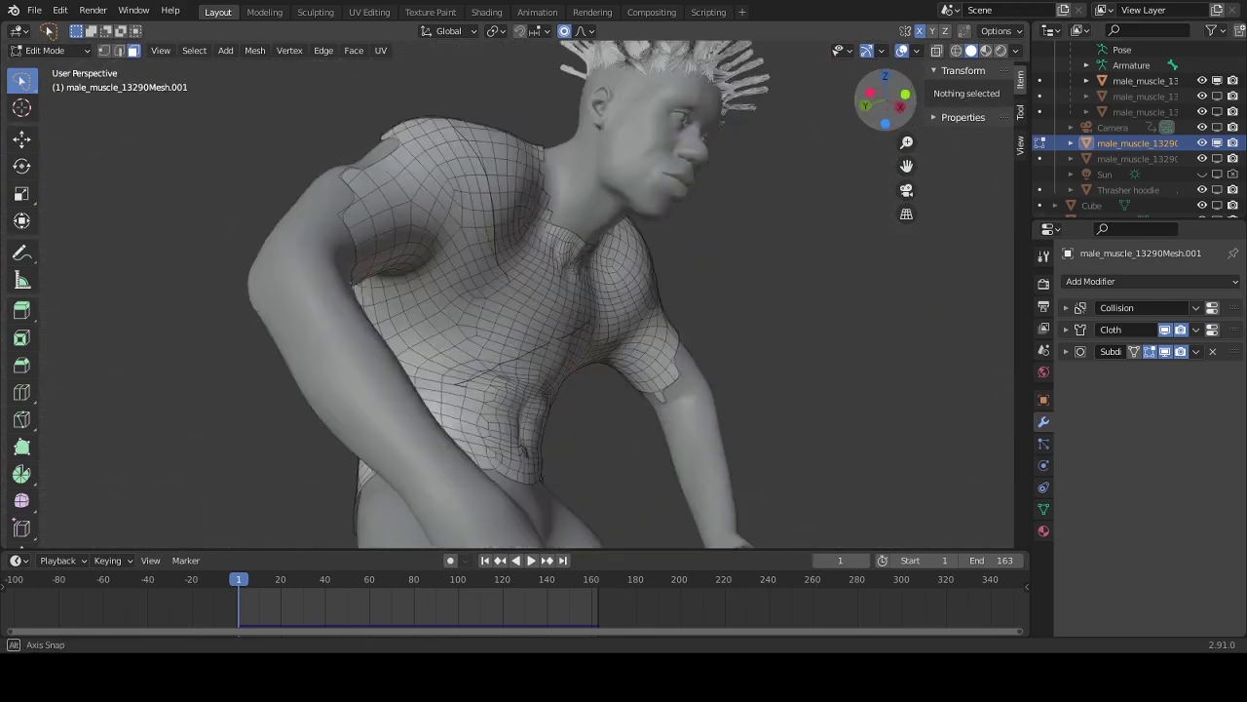
{"action": "scroll", "coordinate": [682, 341], "scroll_direction": "down", "scroll_amount": 3}
{"action": "key", "text": "Tab"}
- Give the shirt cloth physics and play the animation to preview it
{"action": "left_click", "coordinate": [1043, 467]}
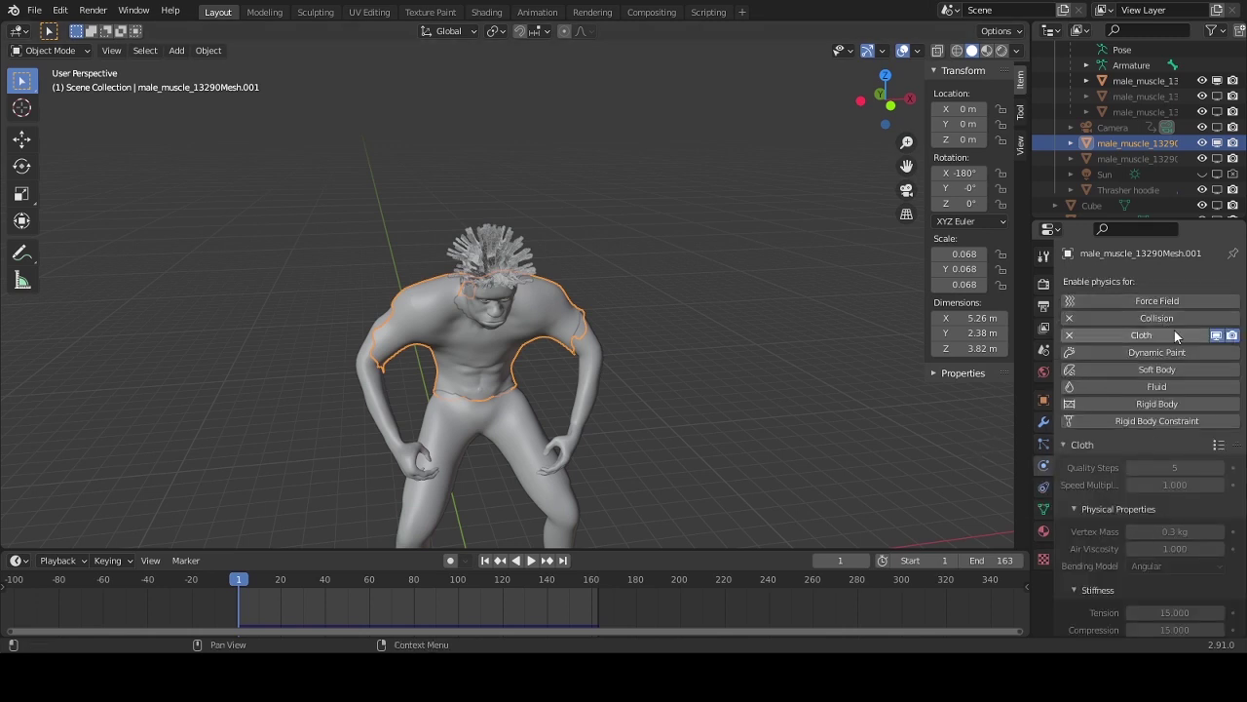
{"action": "scroll", "coordinate": [1175, 404], "scroll_direction": "down", "scroll_amount": 5}
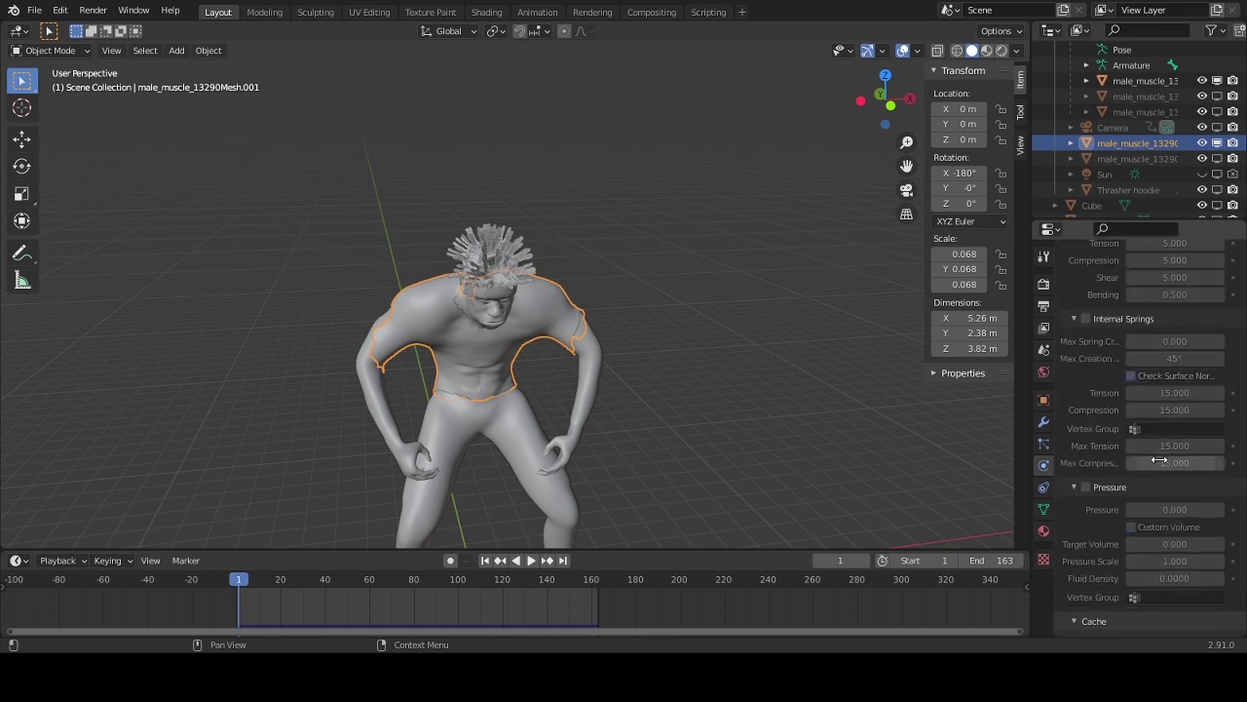
{"action": "scroll", "coordinate": [1157, 462], "scroll_direction": "down", "scroll_amount": 5}
{"action": "scroll", "coordinate": [1157, 462], "scroll_direction": "down", "scroll_amount": 3}
{"action": "key", "text": "space"}
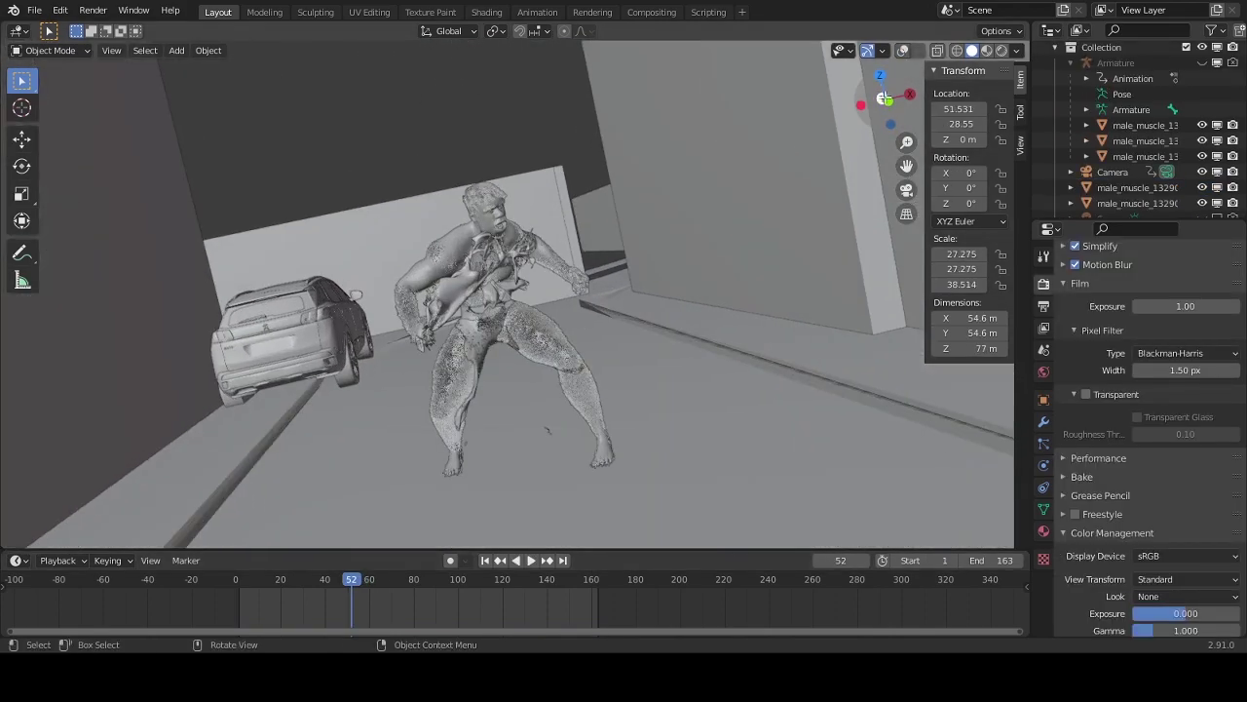
- Orbit the character in the garage, switch to camera view with Numpad 0, and zoom the frame
{"action": "mouse_move", "coordinate": [507, 293]}
{"action": "middle_mouse_down"}
{"action": "mouse_move", "coordinate": [410, 292]}
{"action": "mouse_move", "coordinate": [377, 260]}
{"action": "middle_mouse_up"}
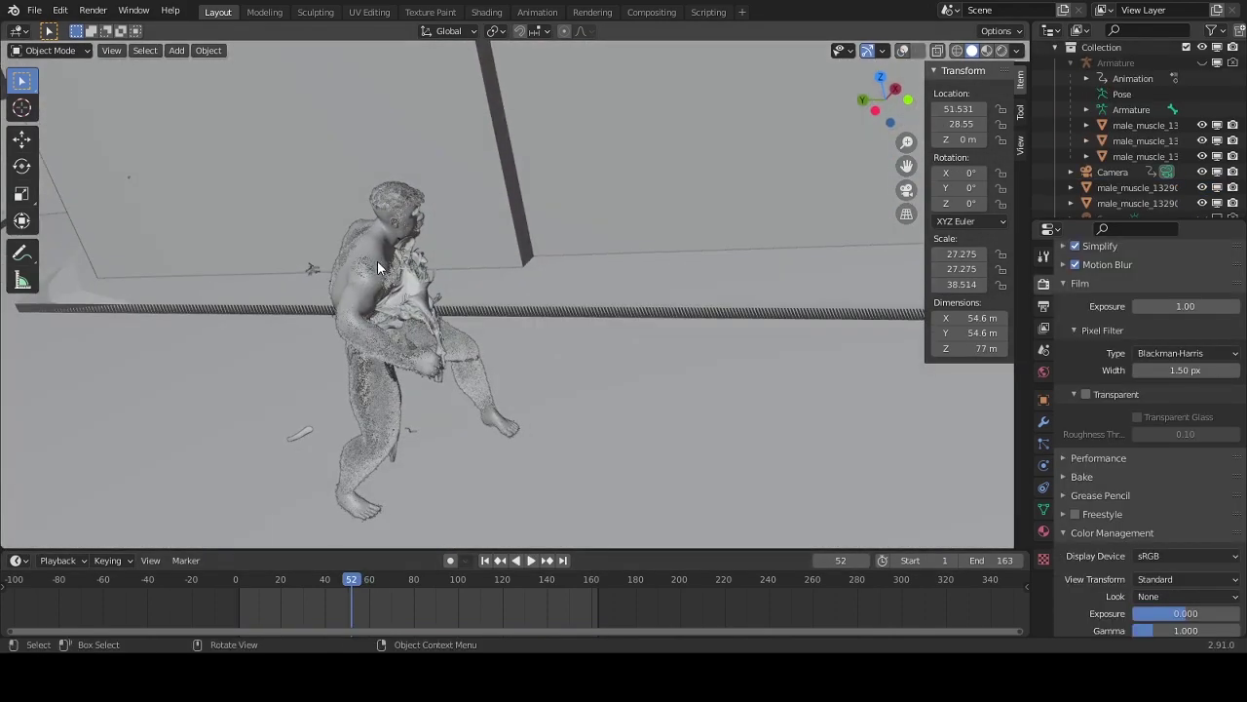
{"action": "key", "text": "KP_0"}
{"action": "scroll", "coordinate": [389, 278], "scroll_direction": "up", "scroll_amount": 3}
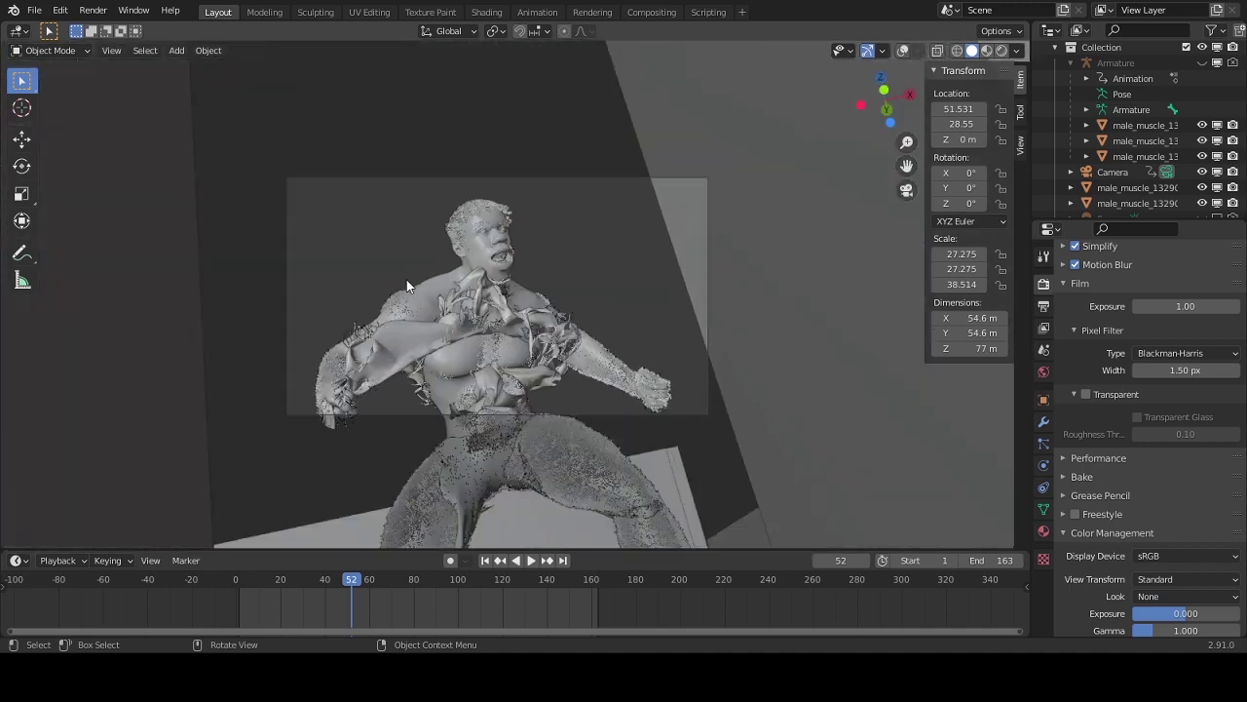
{"action": "scroll", "coordinate": [406, 279], "scroll_direction": "up", "scroll_amount": 1}
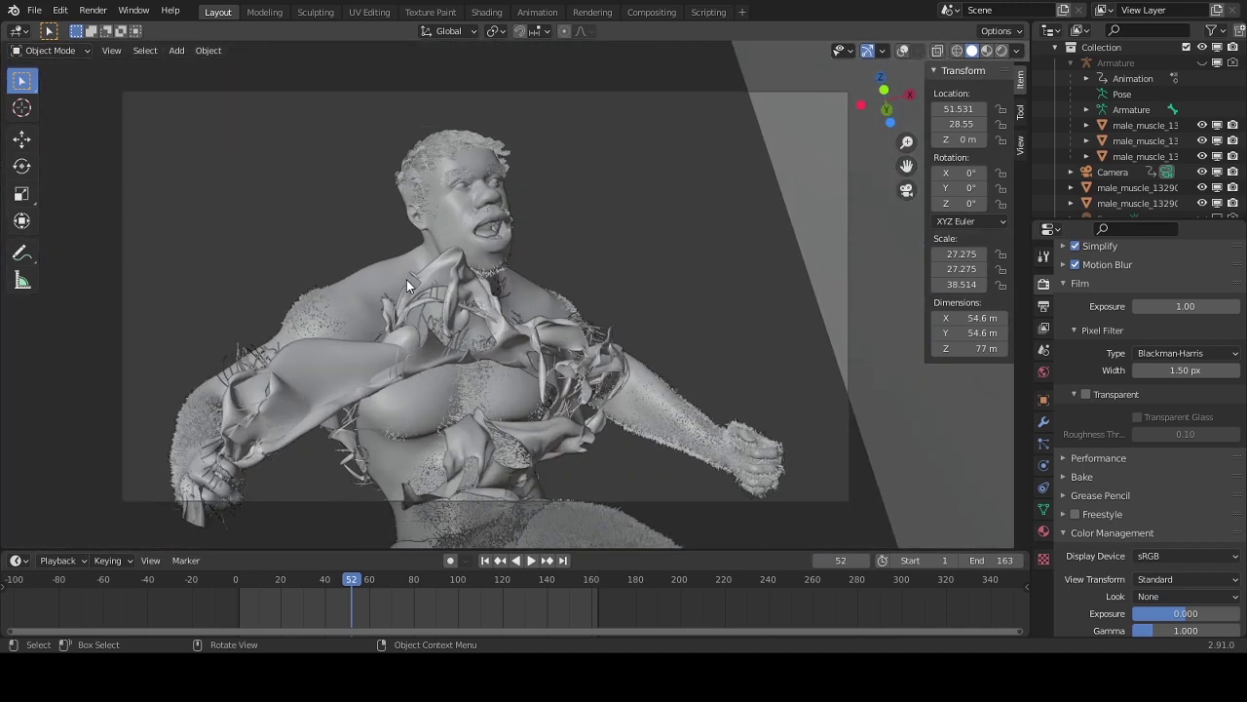
{"action": "scroll", "coordinate": [608, 299], "scroll_direction": "down", "scroll_amount": 2}
{"action": "scroll", "coordinate": [521, 494], "scroll_direction": "down", "scroll_amount": 1}
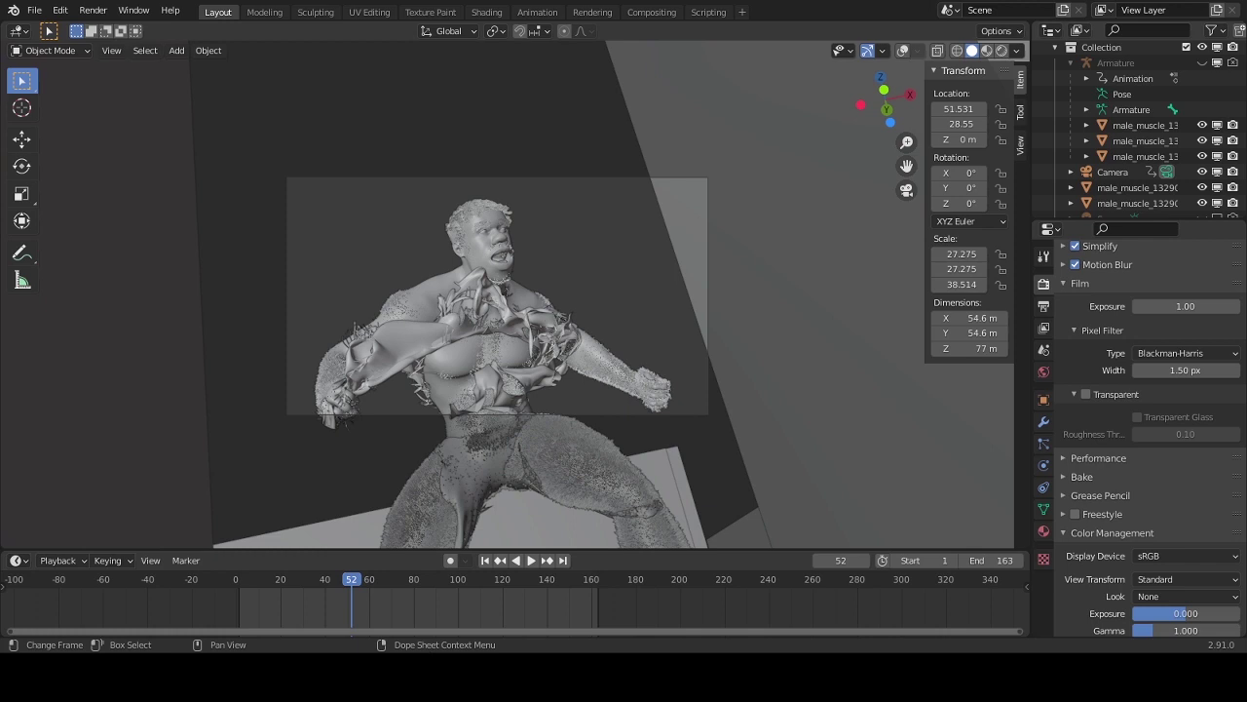